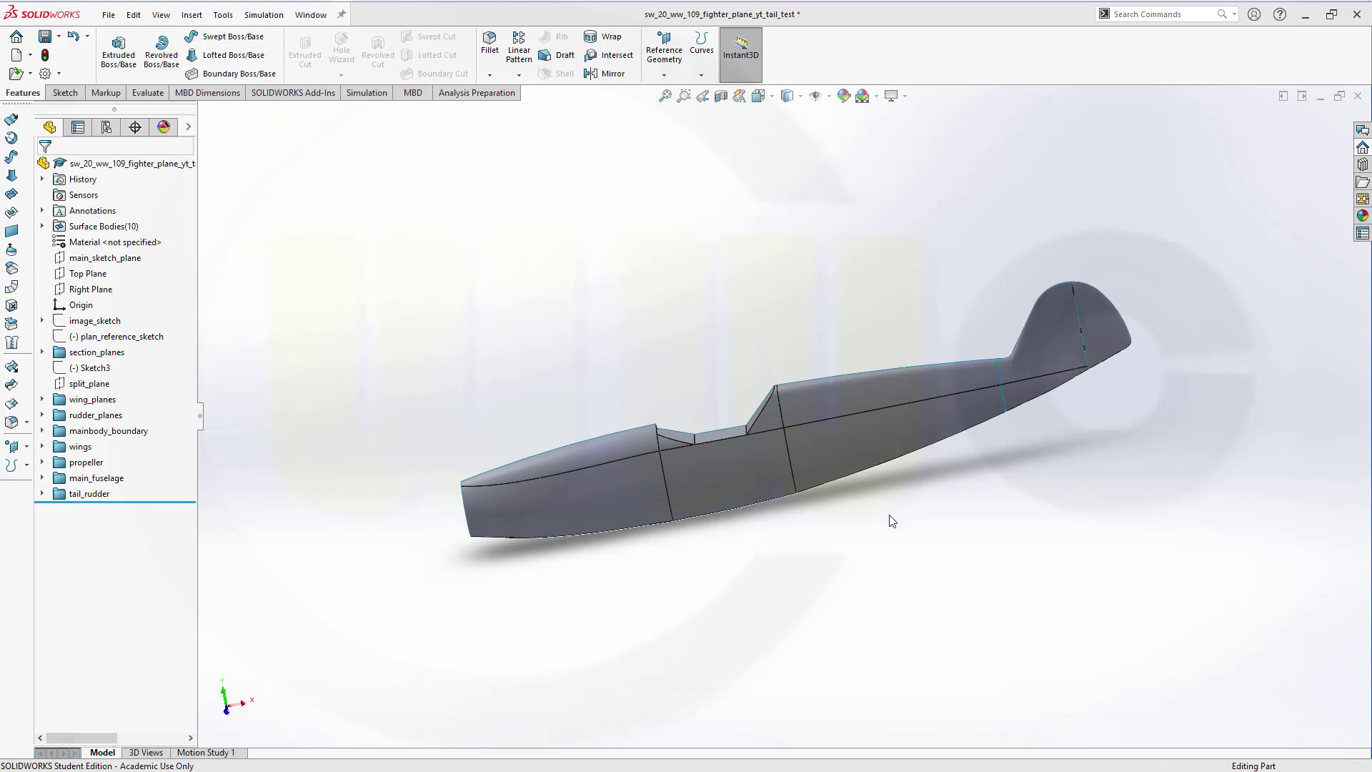
Step: Knit the box-selected fuselage surfaces, excluding Split Line11, into one body
mouse_move(889, 518)
middle_mouse_down()
mouse_move(976, 546)
mouse_move(1048, 591)
middle_mouse_up()
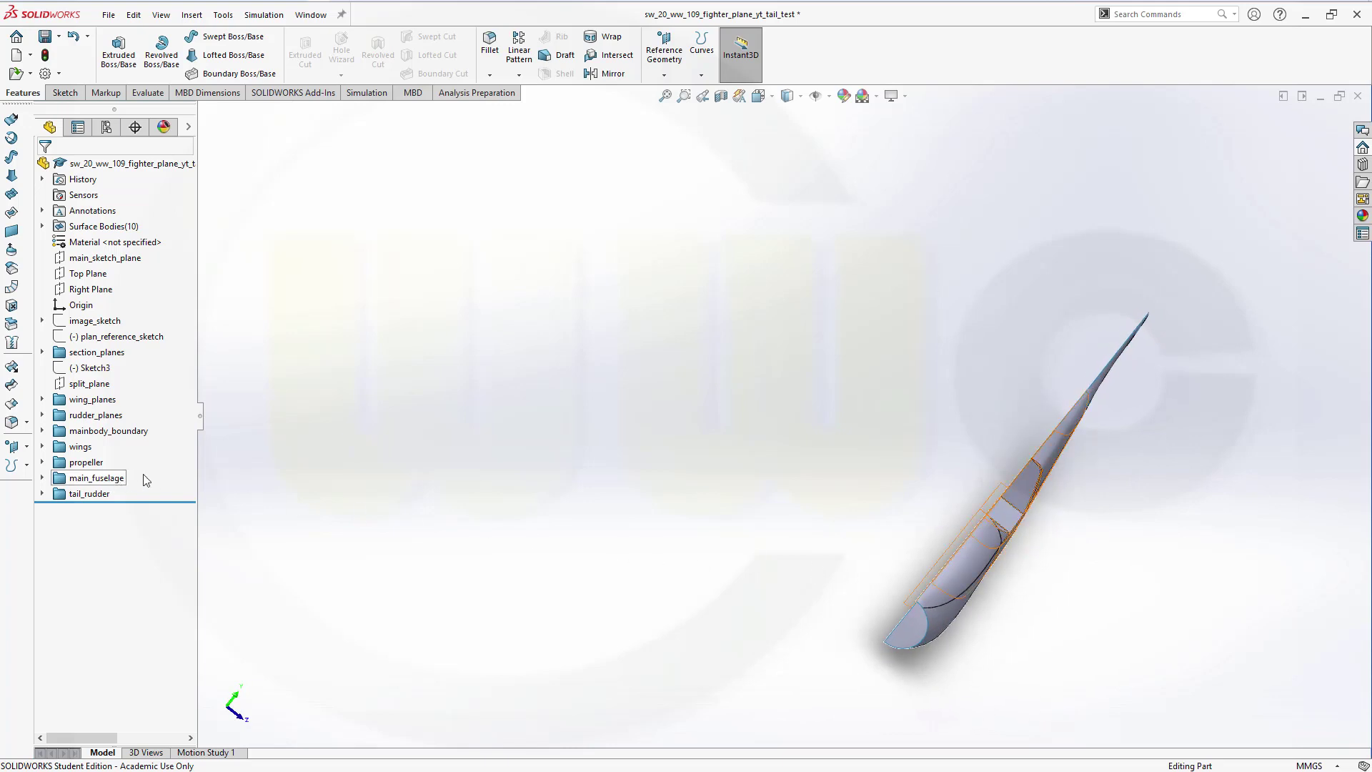
middle_click_drag(780, 476, 885, 456)
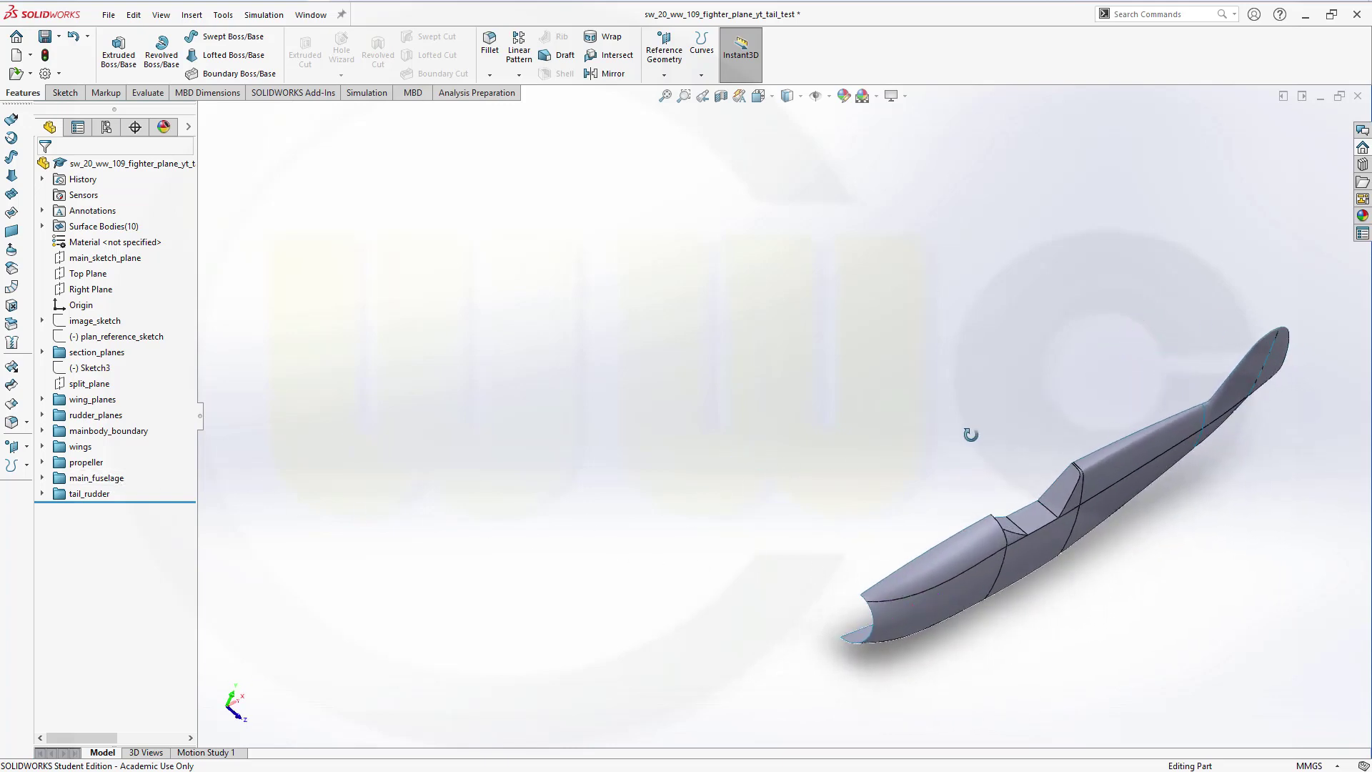
middle_click_drag(970, 434, 1033, 427)
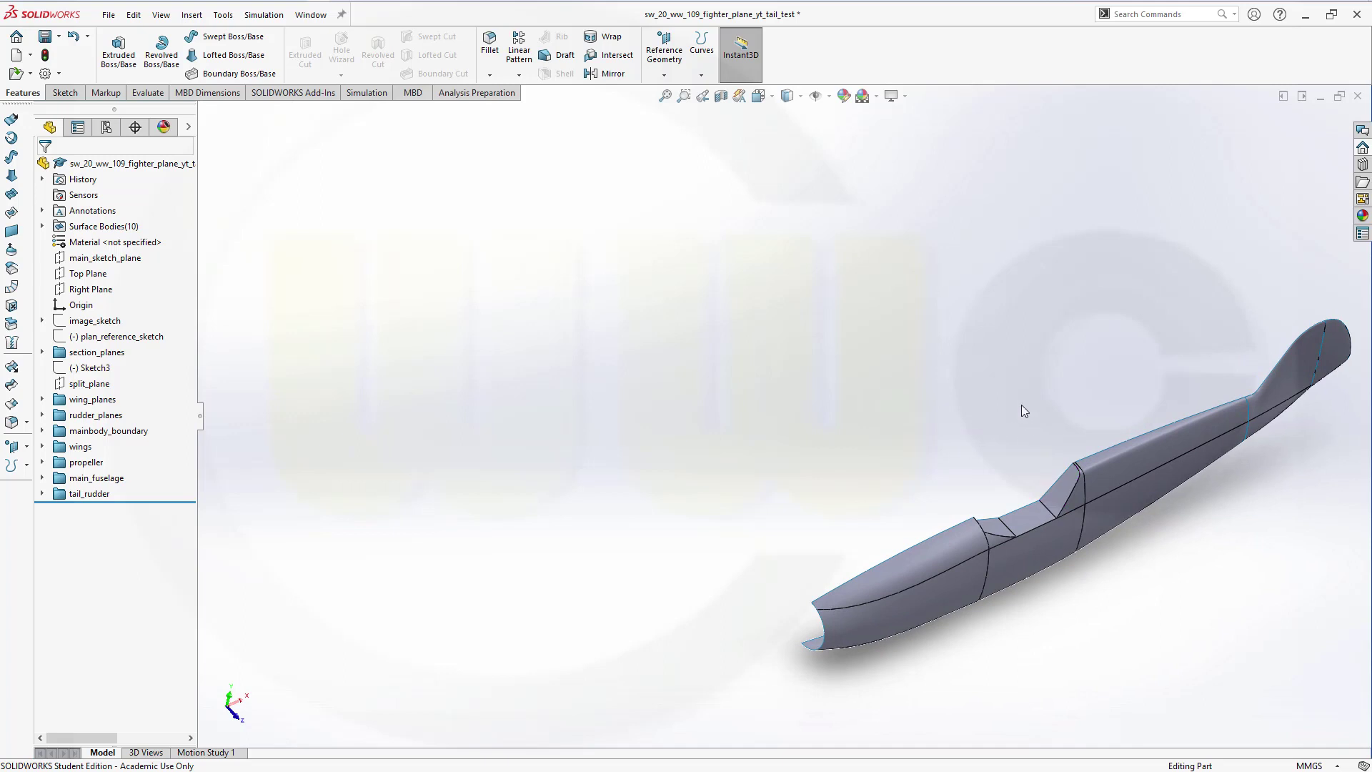
middle_click_drag(1018, 411, 894, 416)
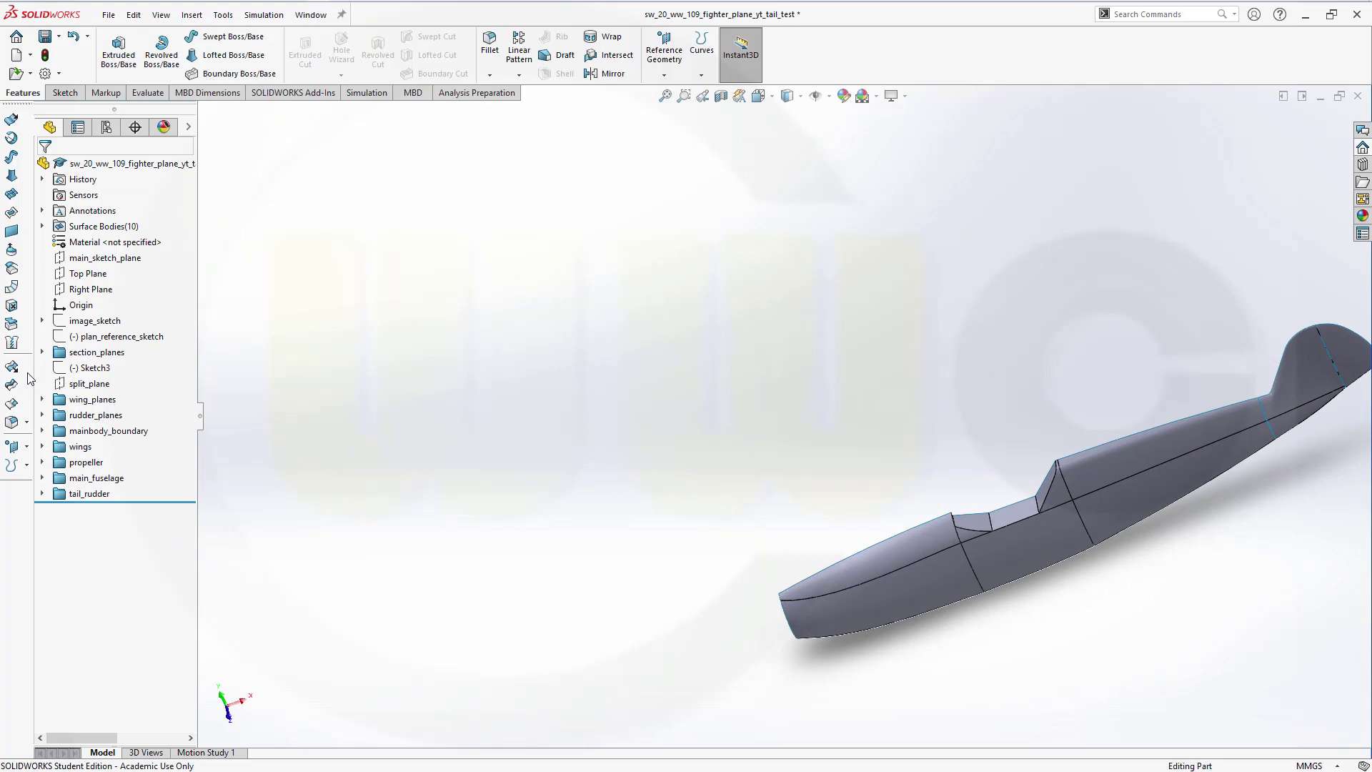
left_click(12, 341)
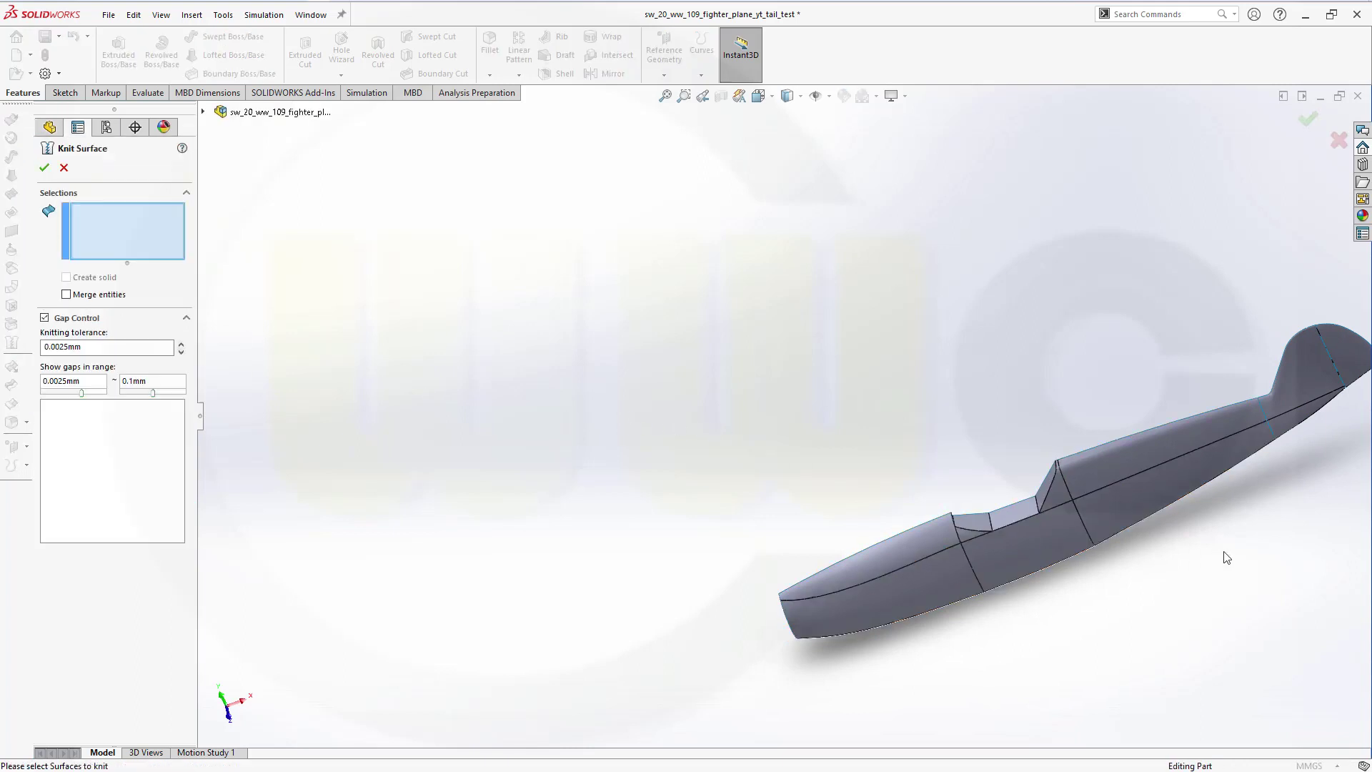
scroll(1225, 554, "up", 3)
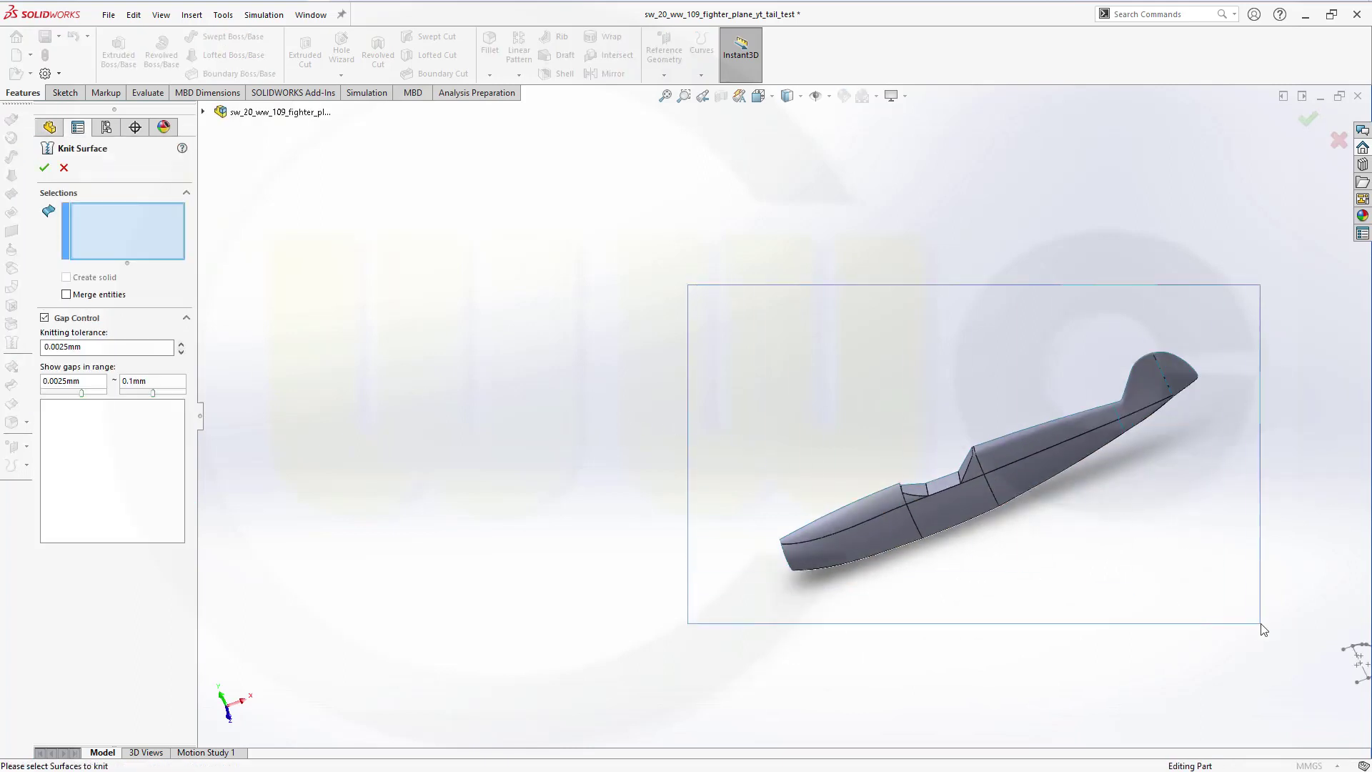
left_click_drag(689, 283, 1266, 631)
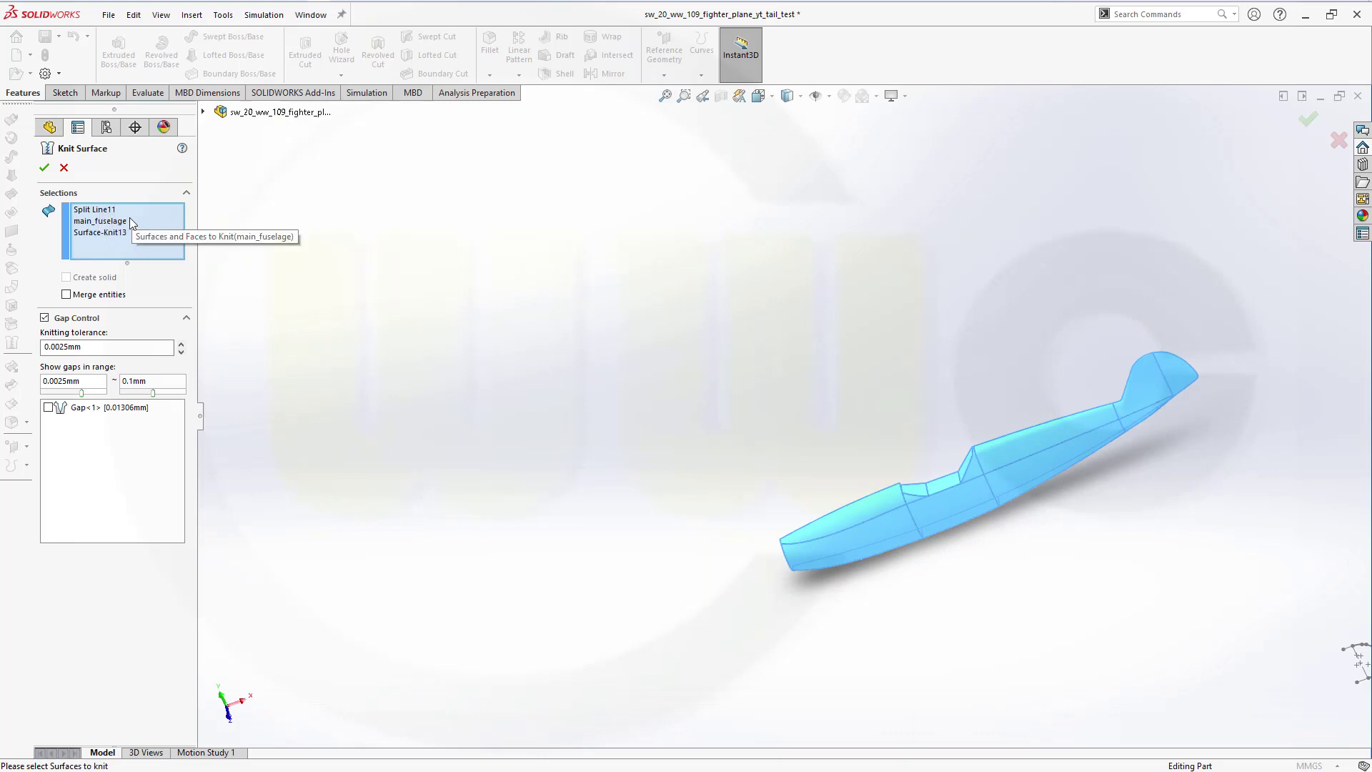
left_click(110, 212)
right_click(108, 211)
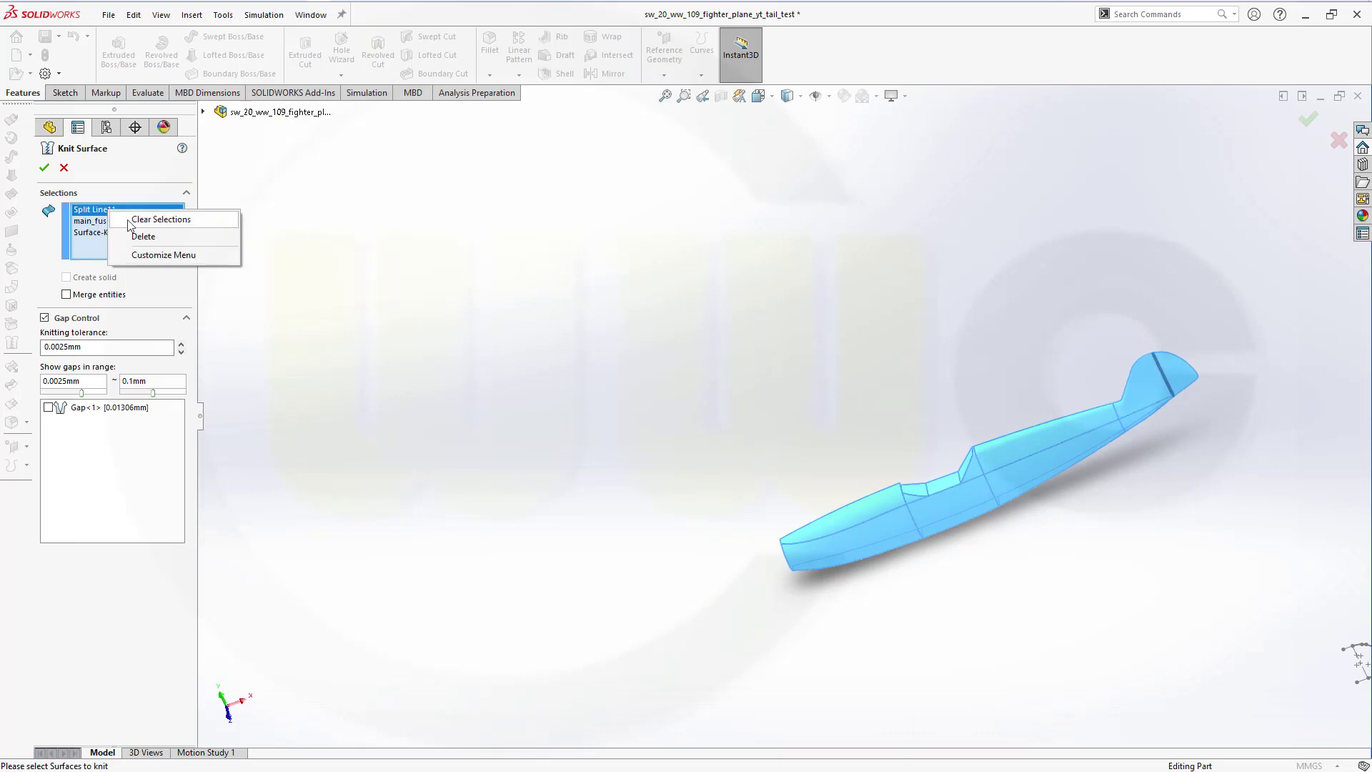
left_click(143, 235)
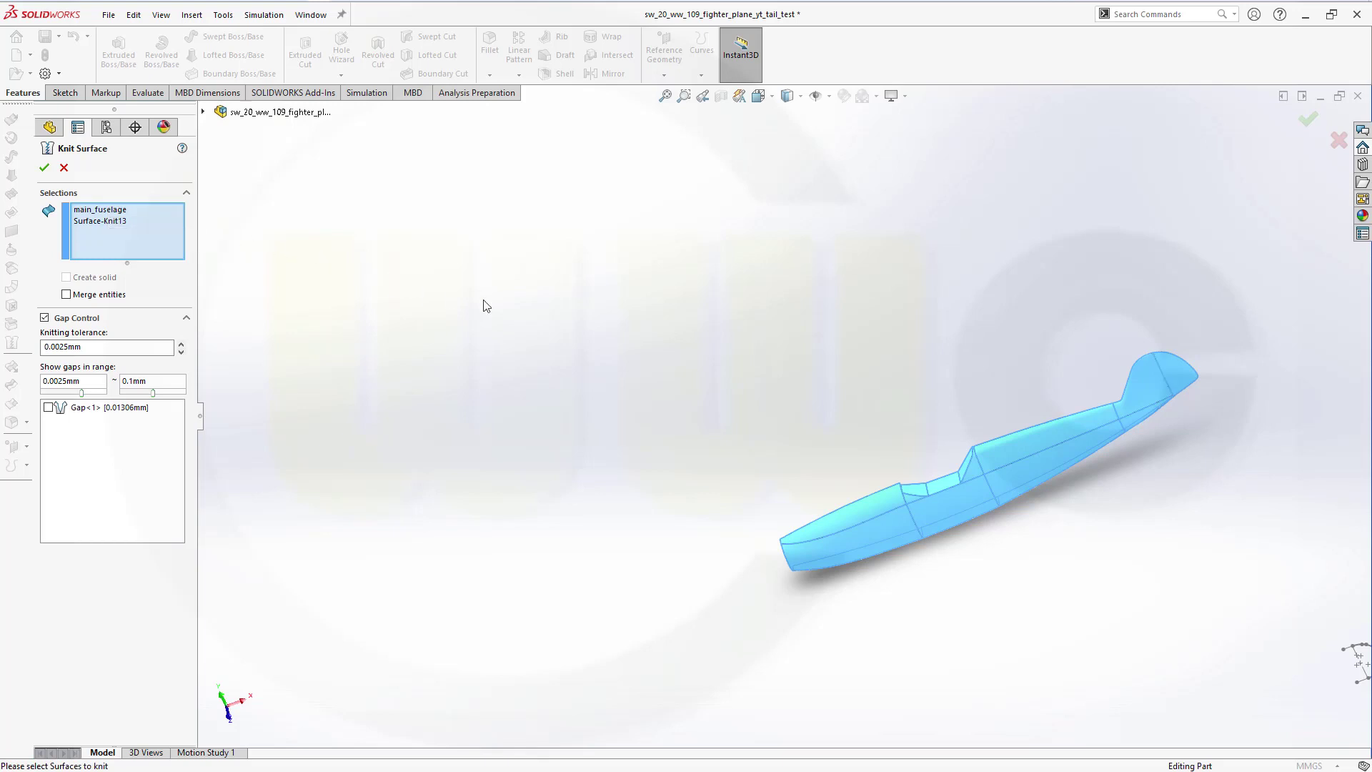
left_click(44, 168)
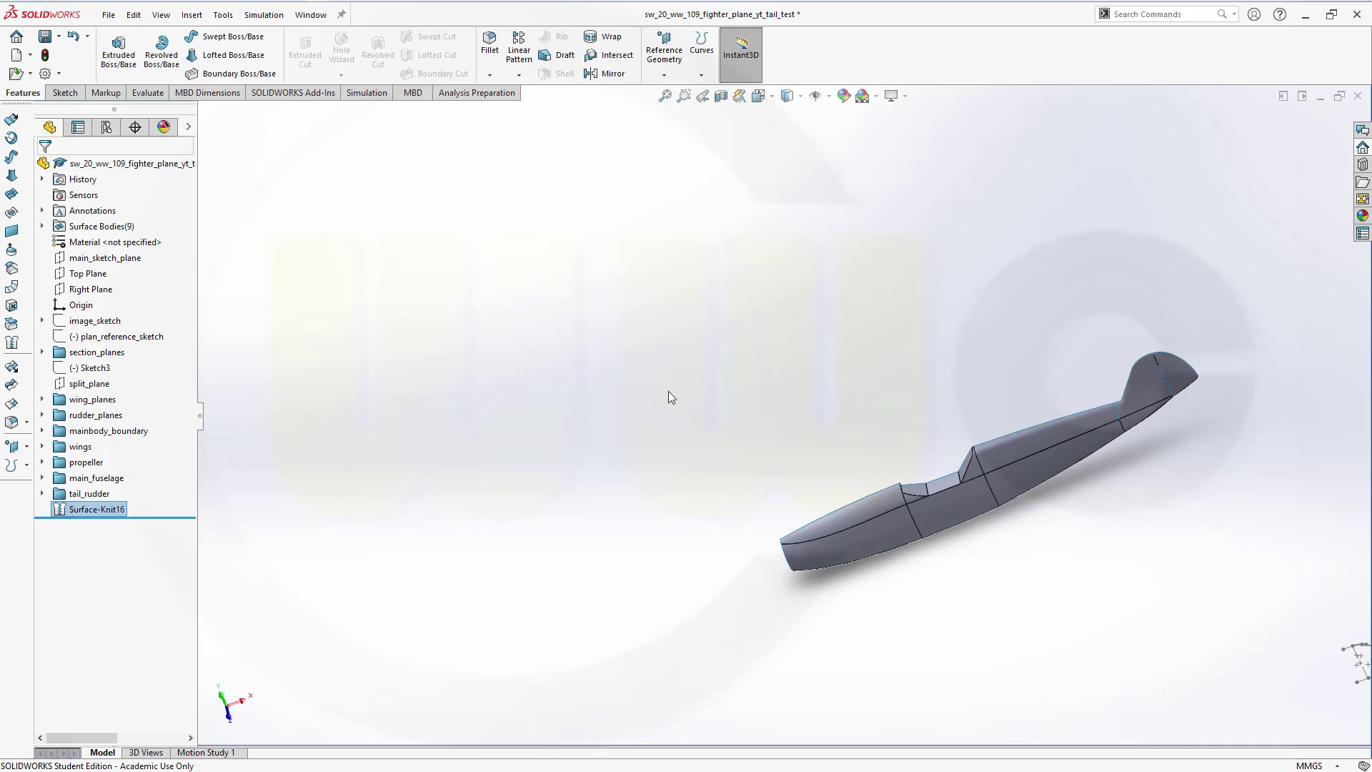
Step: Mirror the Surface-Knit16 body about main_sketch_plane to form the full fuselage
mouse_move(667, 397)
middle_mouse_down()
mouse_move(630, 442)
mouse_move(563, 341)
middle_mouse_up()
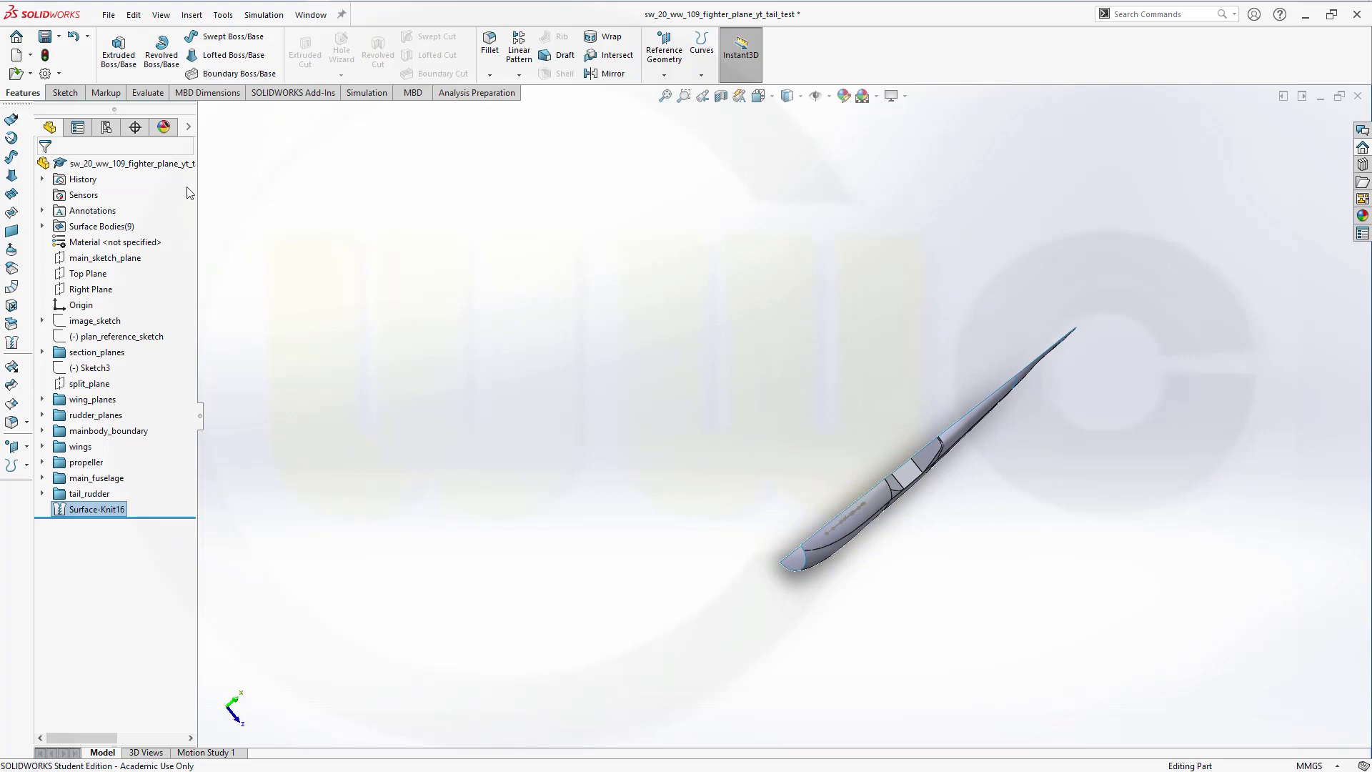
left_click(609, 78)
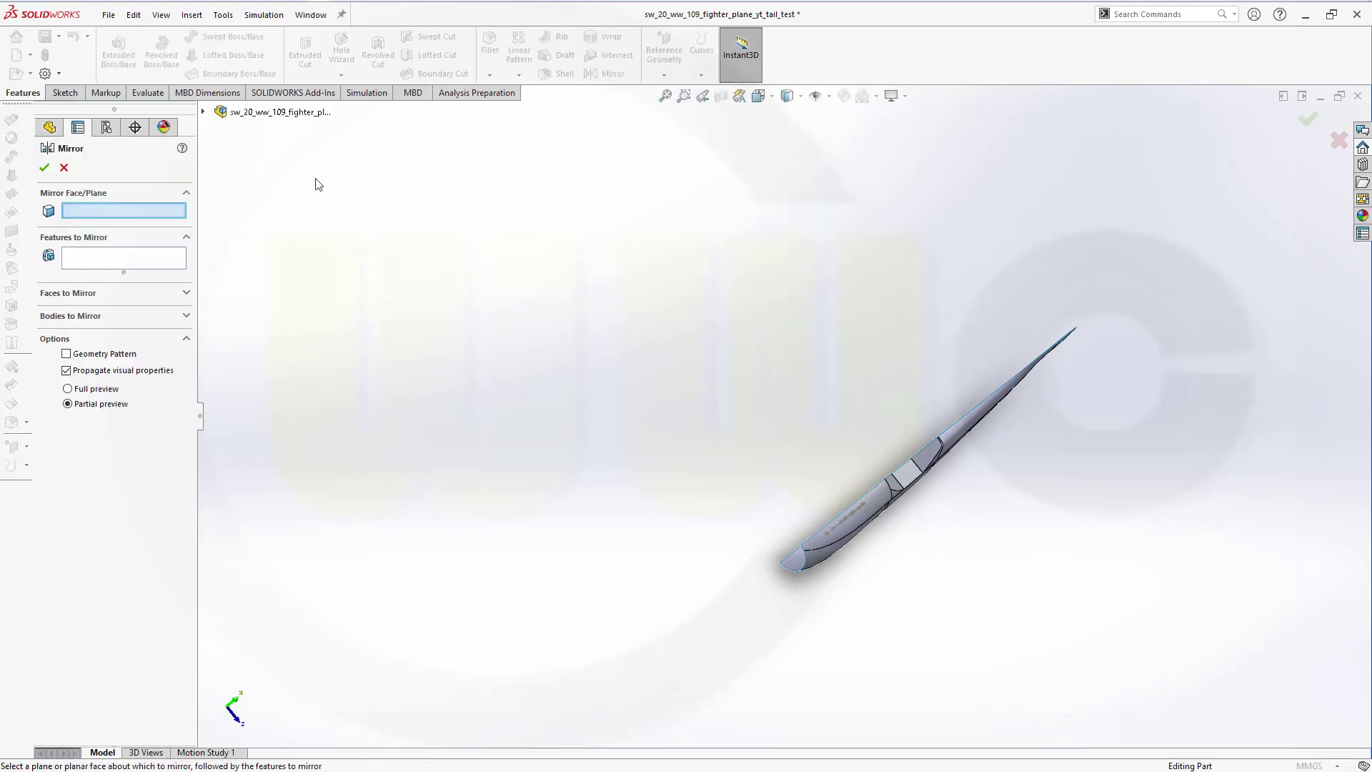
left_click(185, 318)
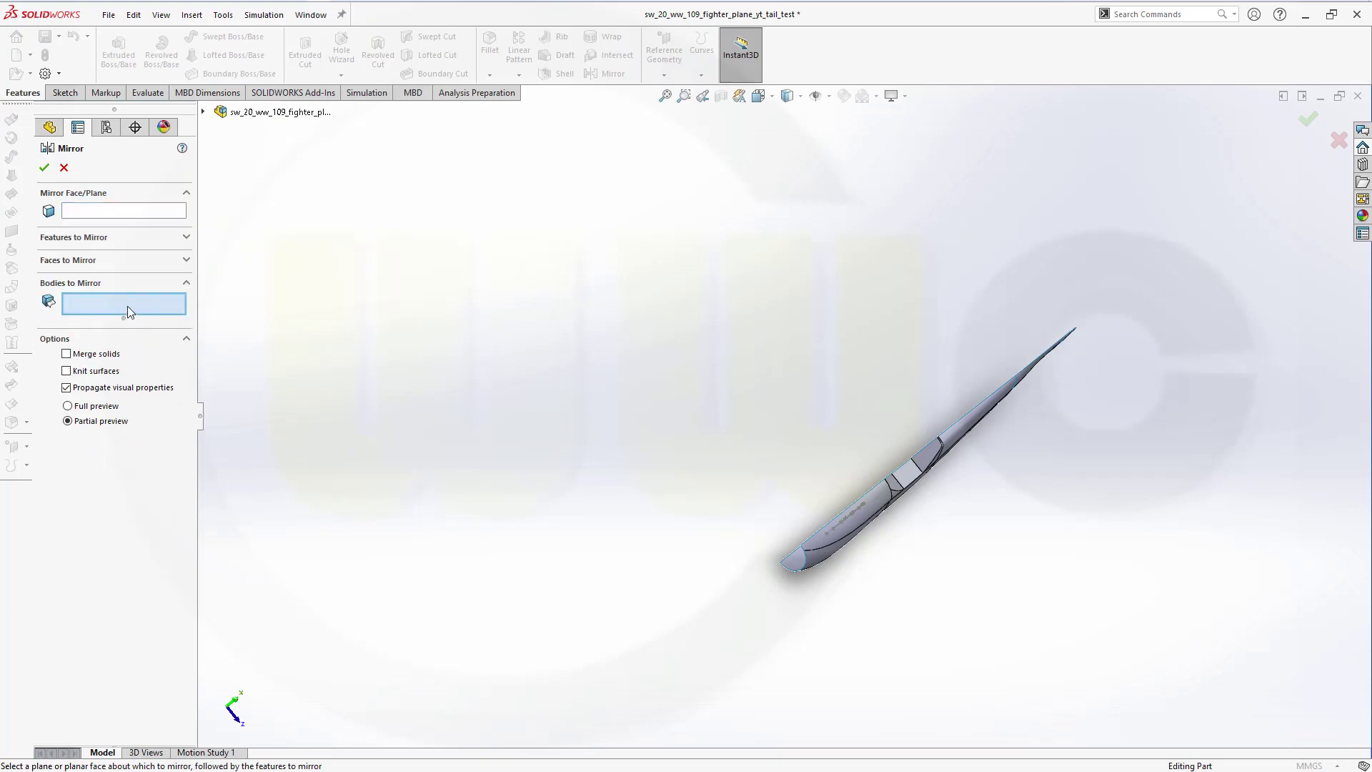
left_click(854, 503)
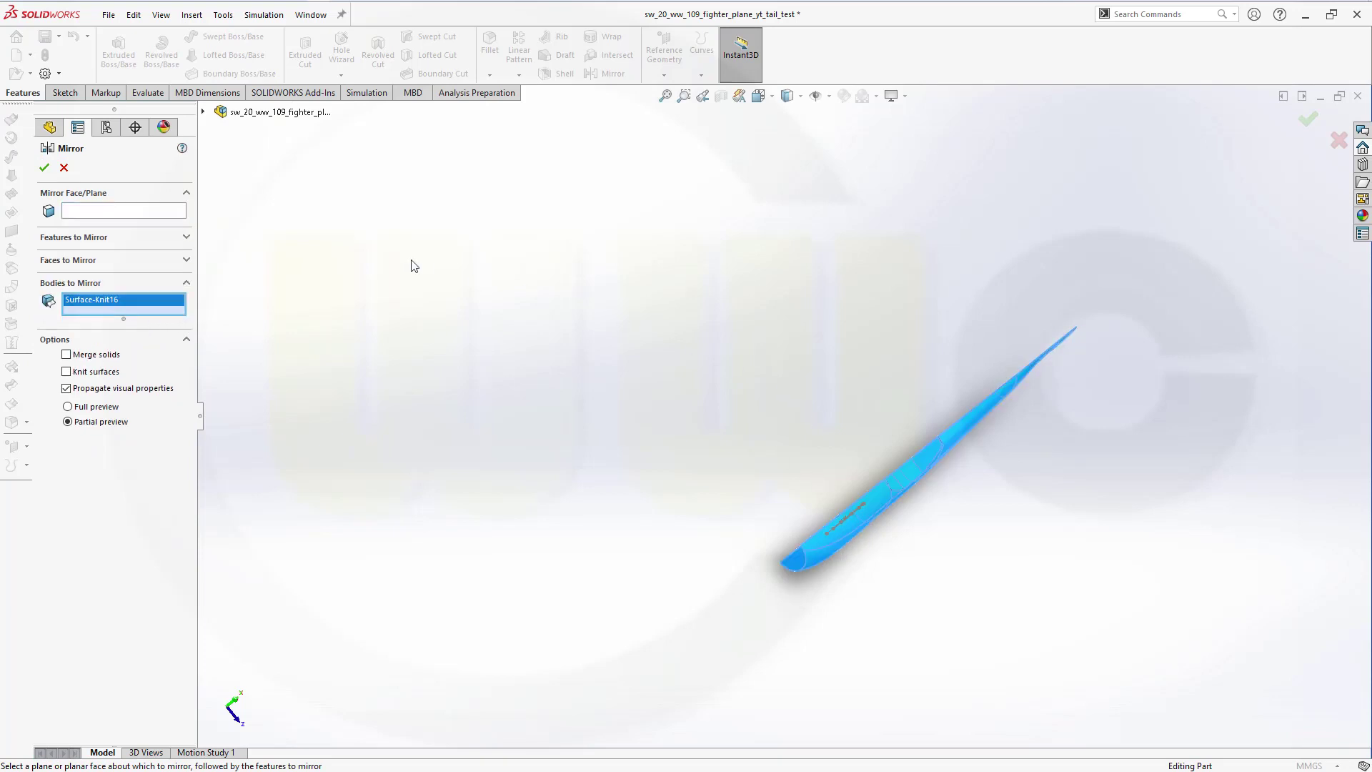
left_click(130, 214)
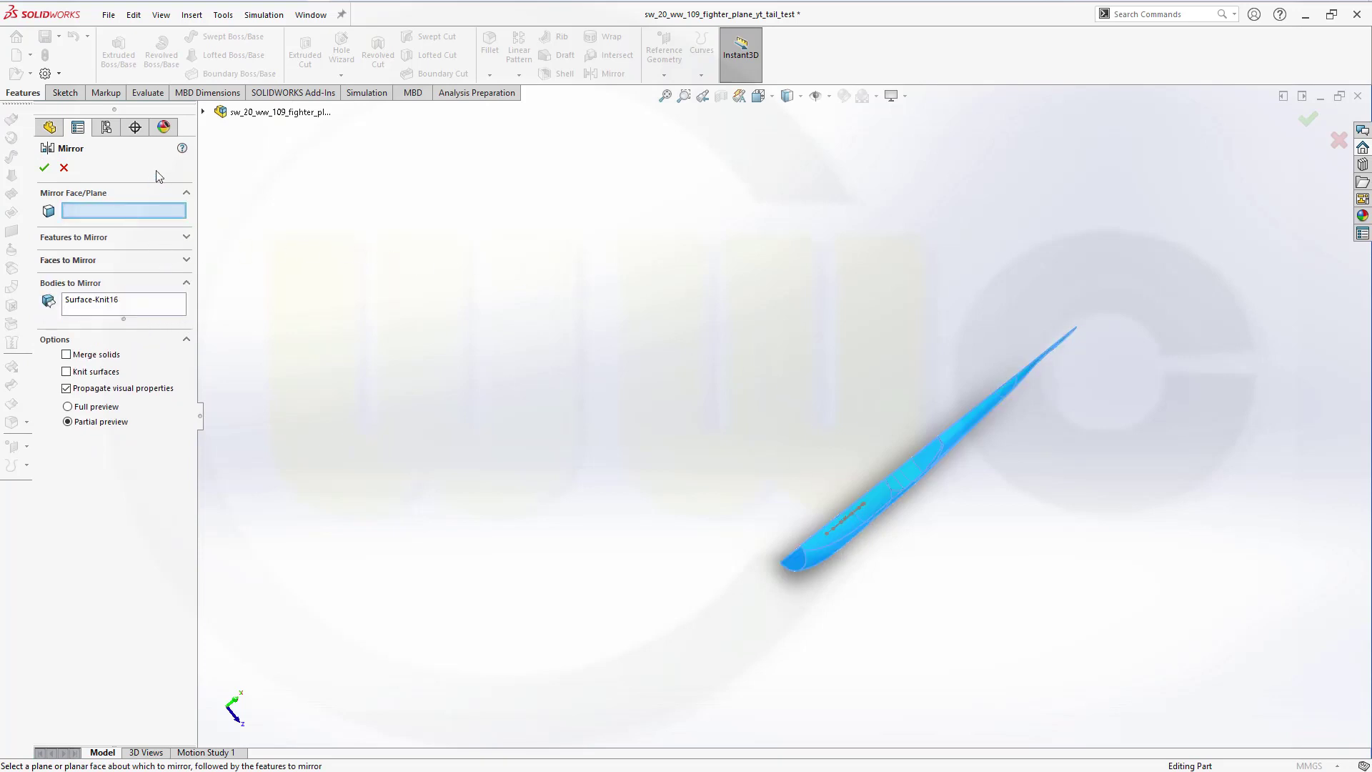
left_click(205, 112)
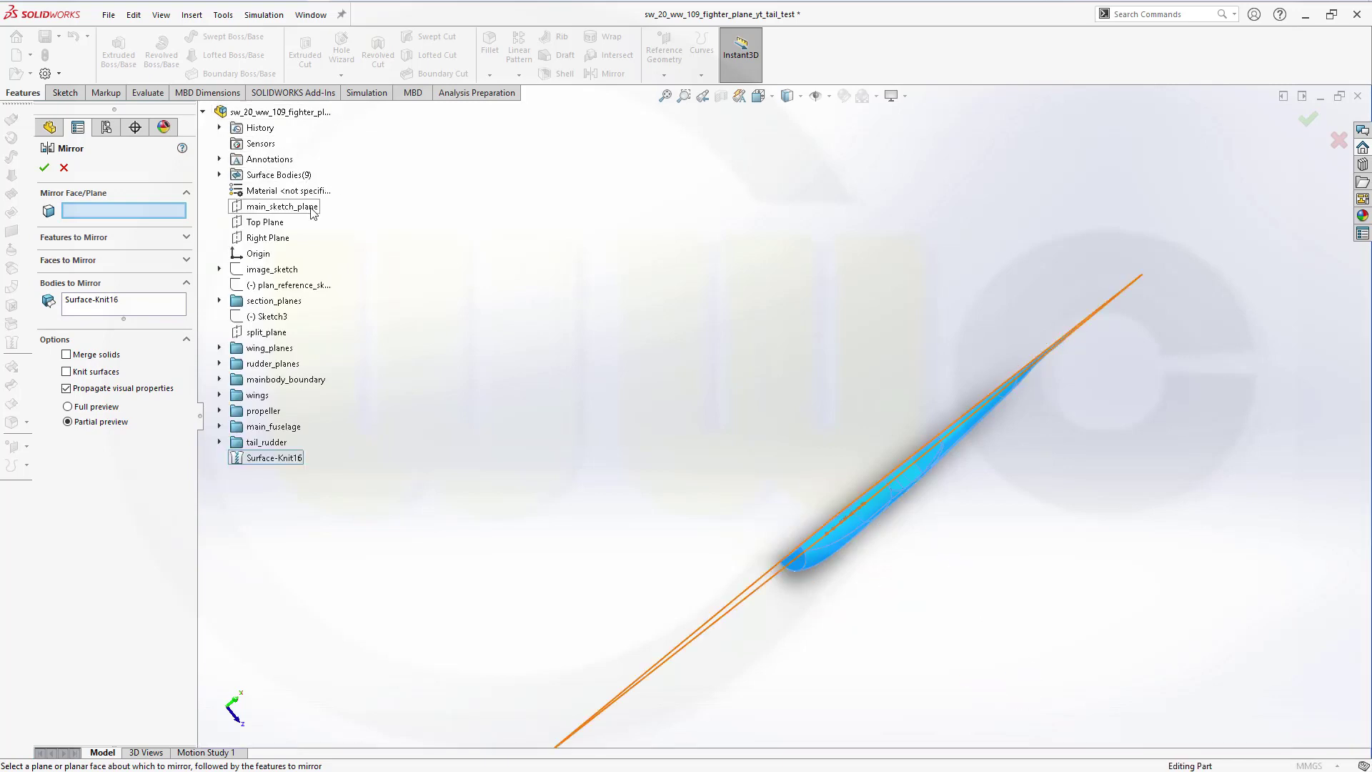
left_click(282, 206)
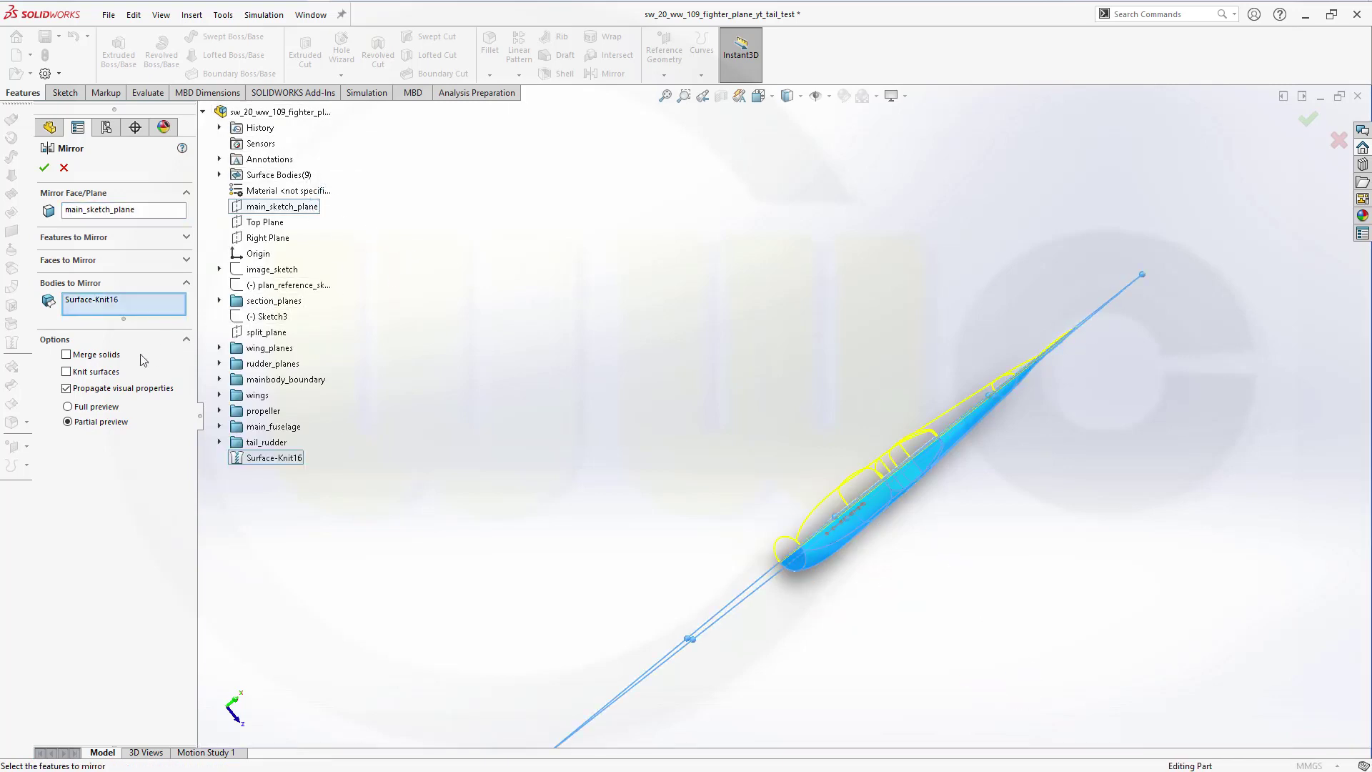
left_click(43, 168)
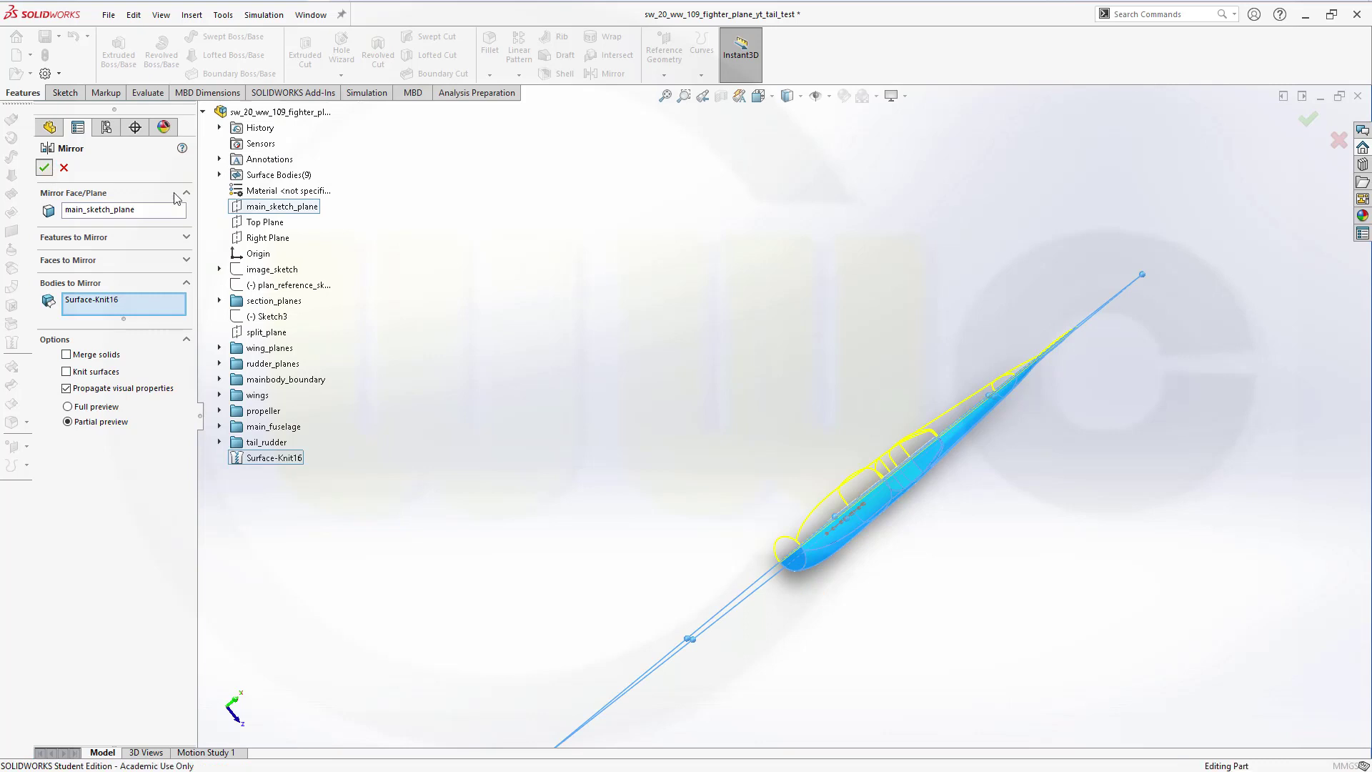
middle_click_drag(825, 372, 1076, 651)
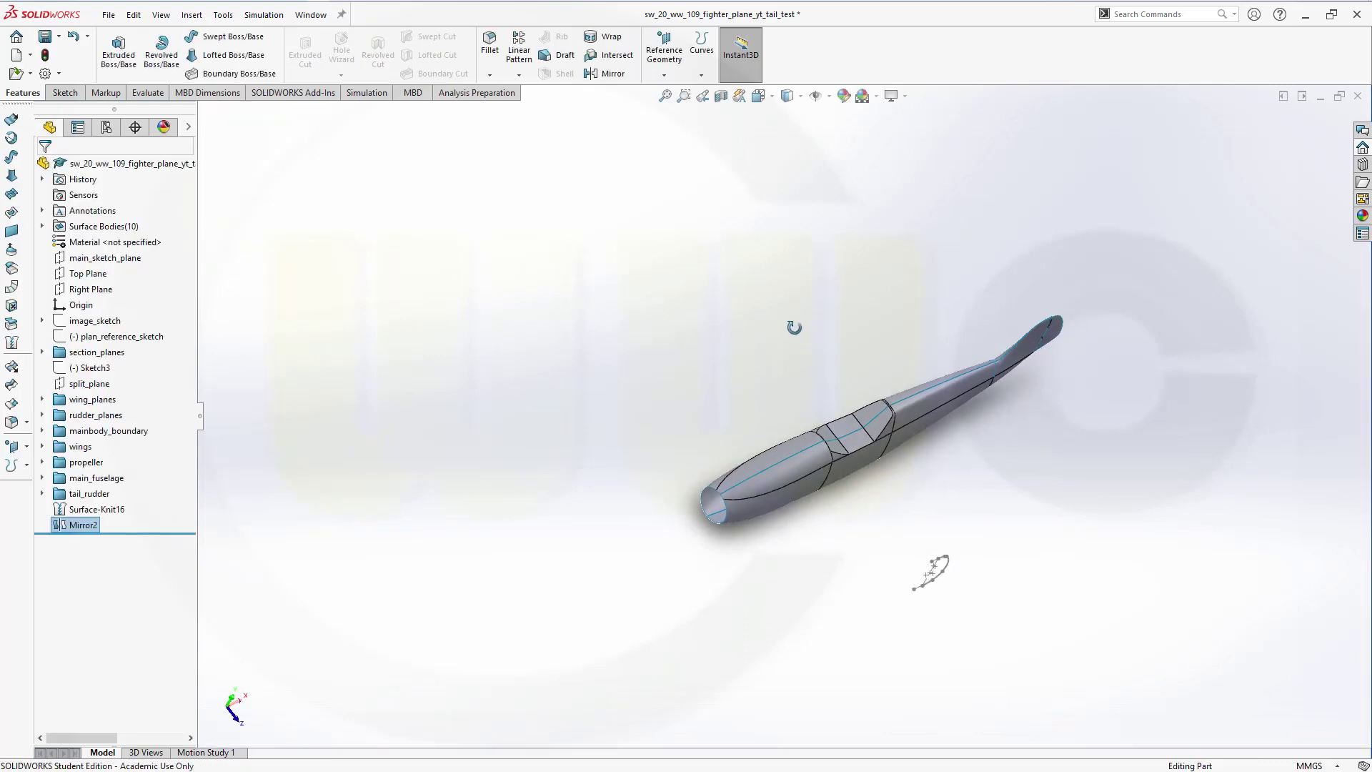
scroll(687, 309, "up", 2)
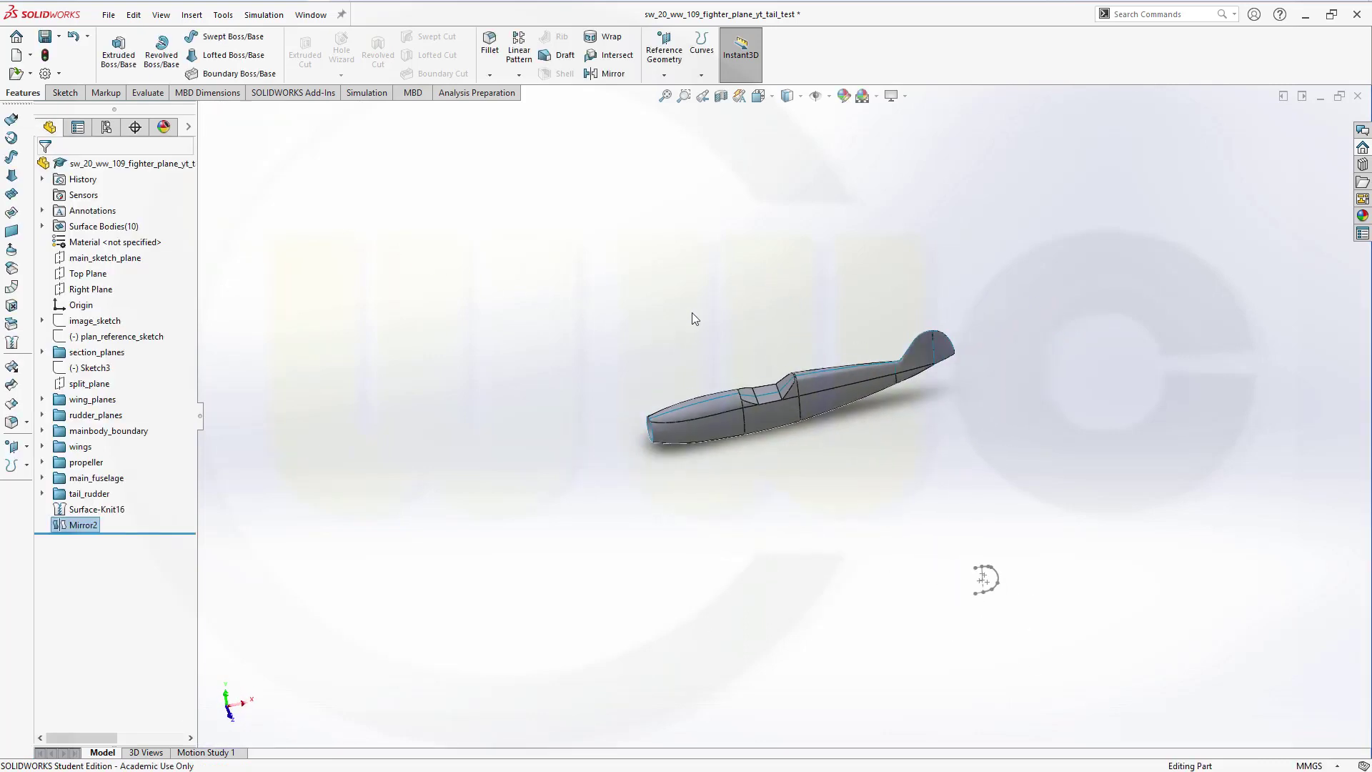
scroll(751, 333, "down", 4)
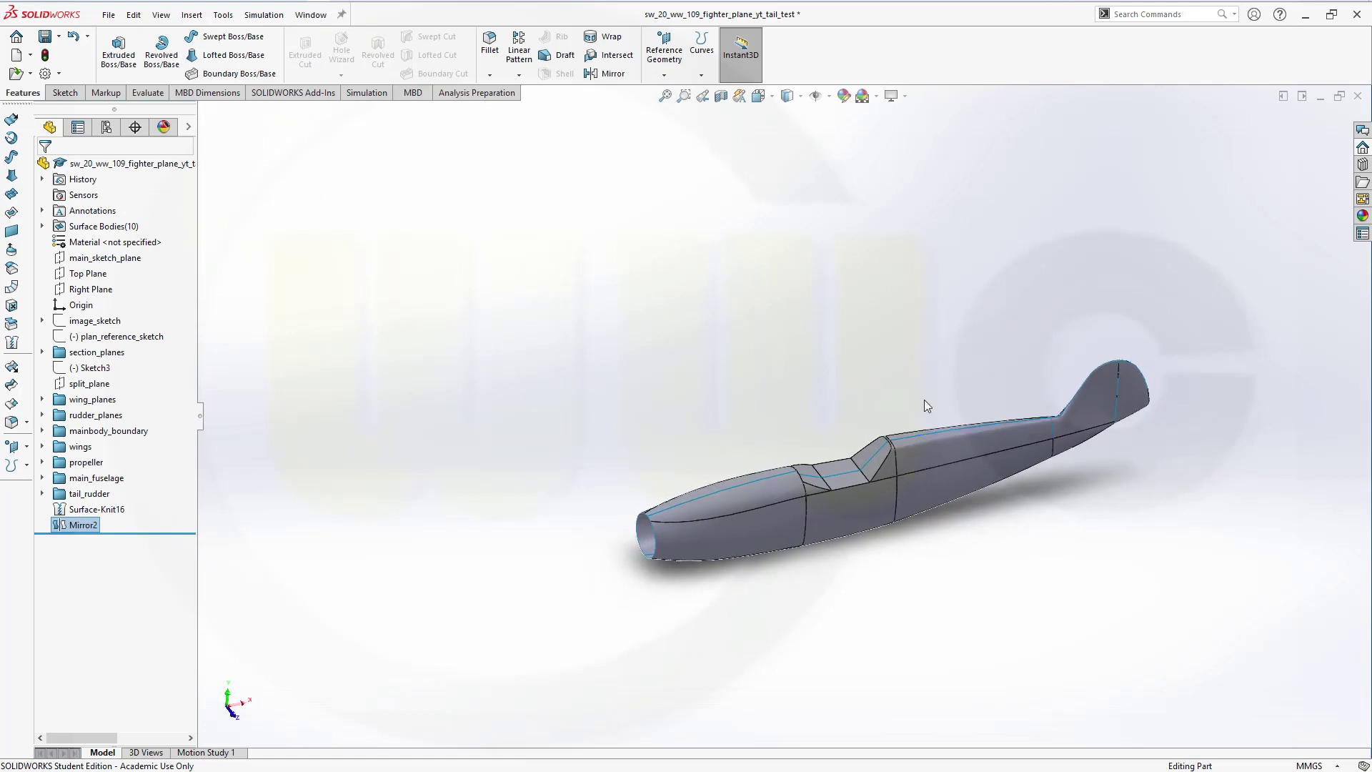
scroll(1003, 586, "down", 2)
scroll(891, 565, "down", 1)
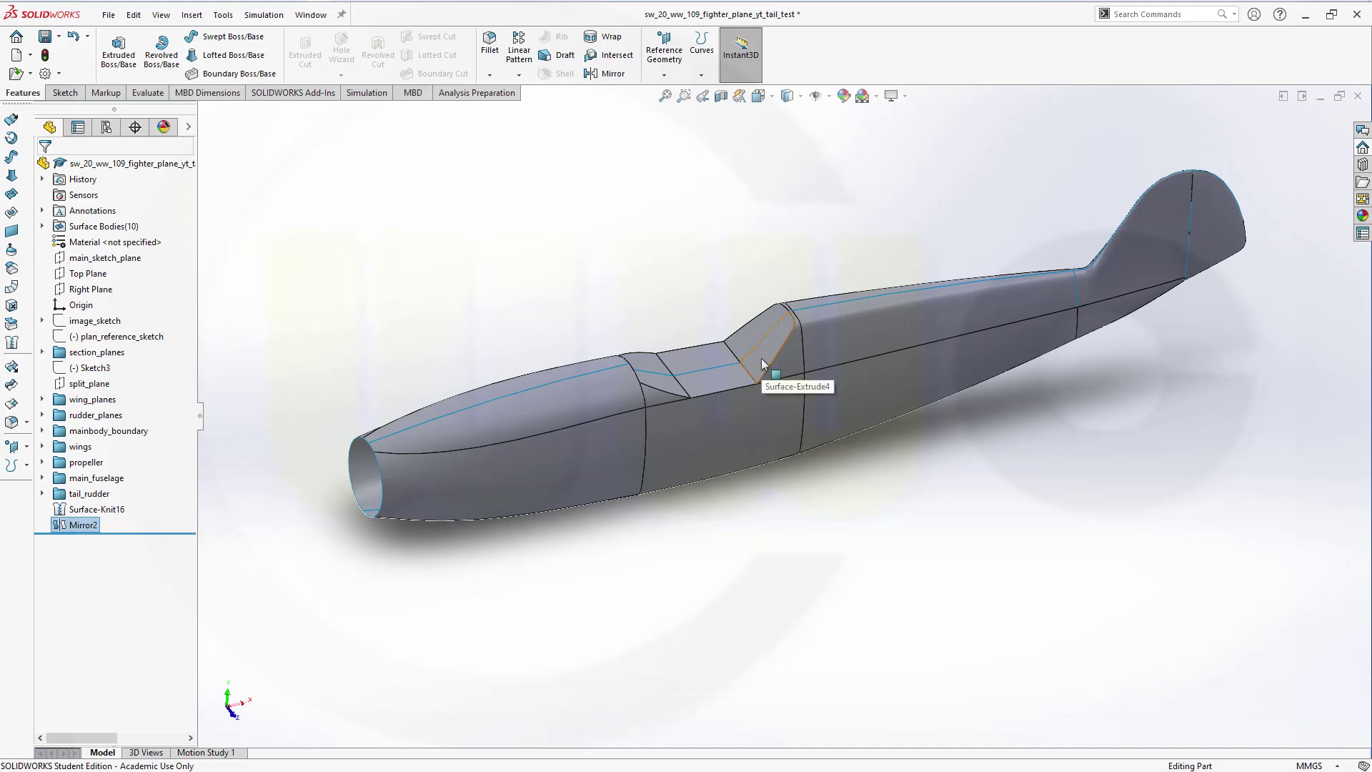
left_click(569, 256)
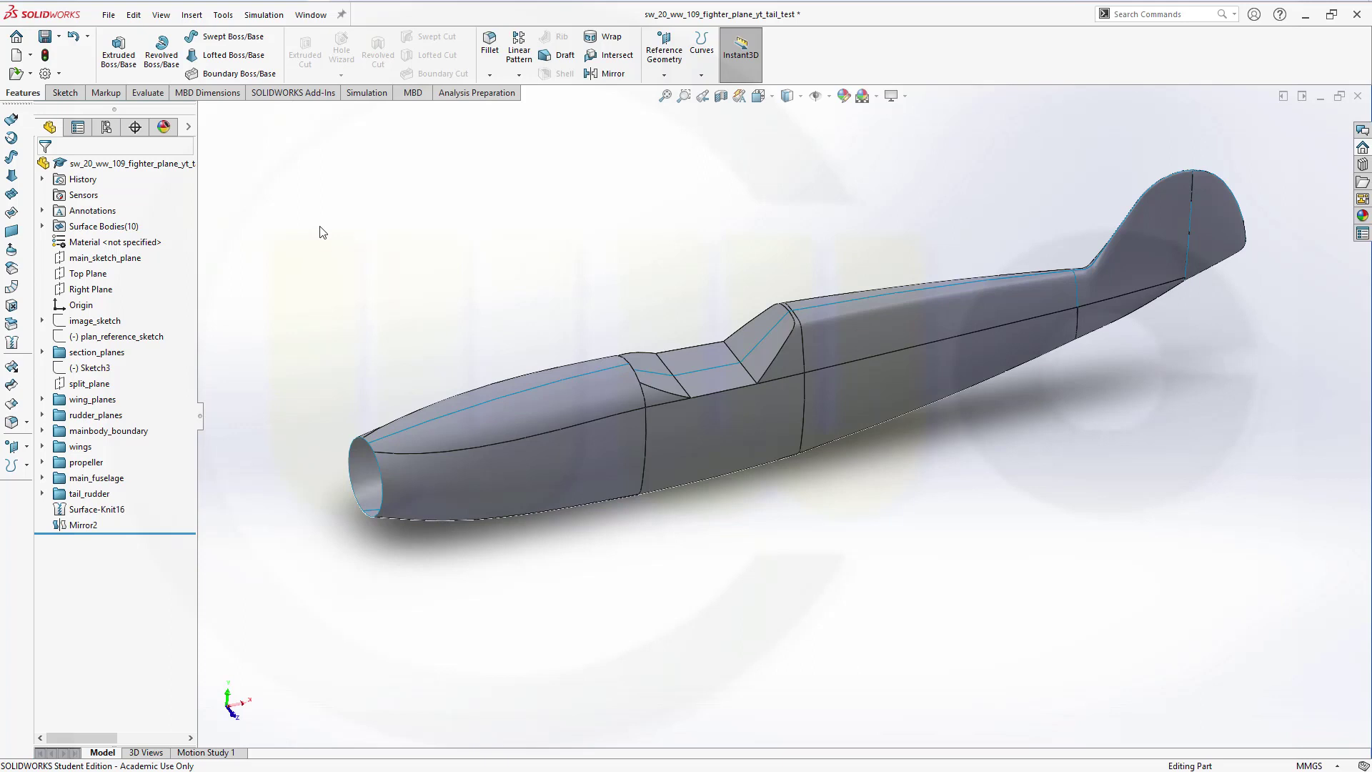
Step: Start a new sketch on the slanted canopy face
left_click(65, 95)
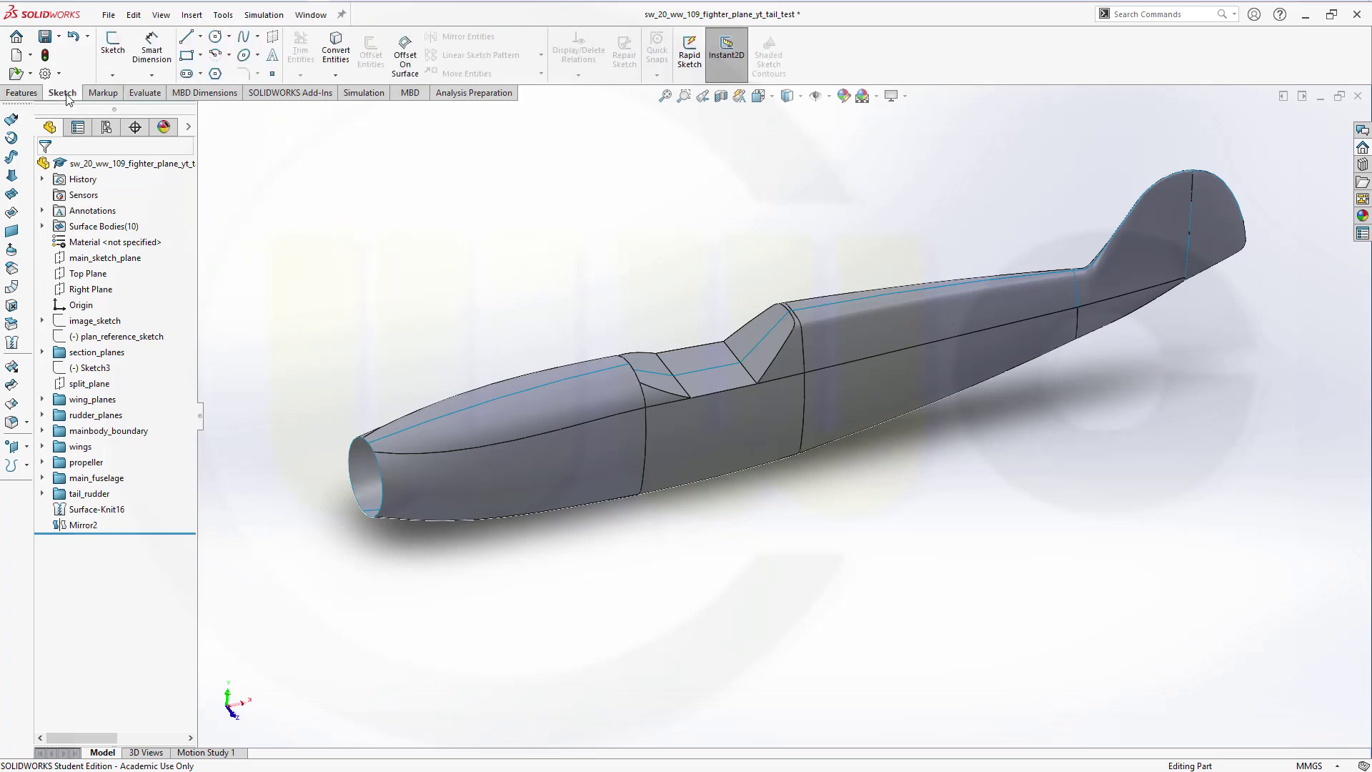
left_click(756, 355)
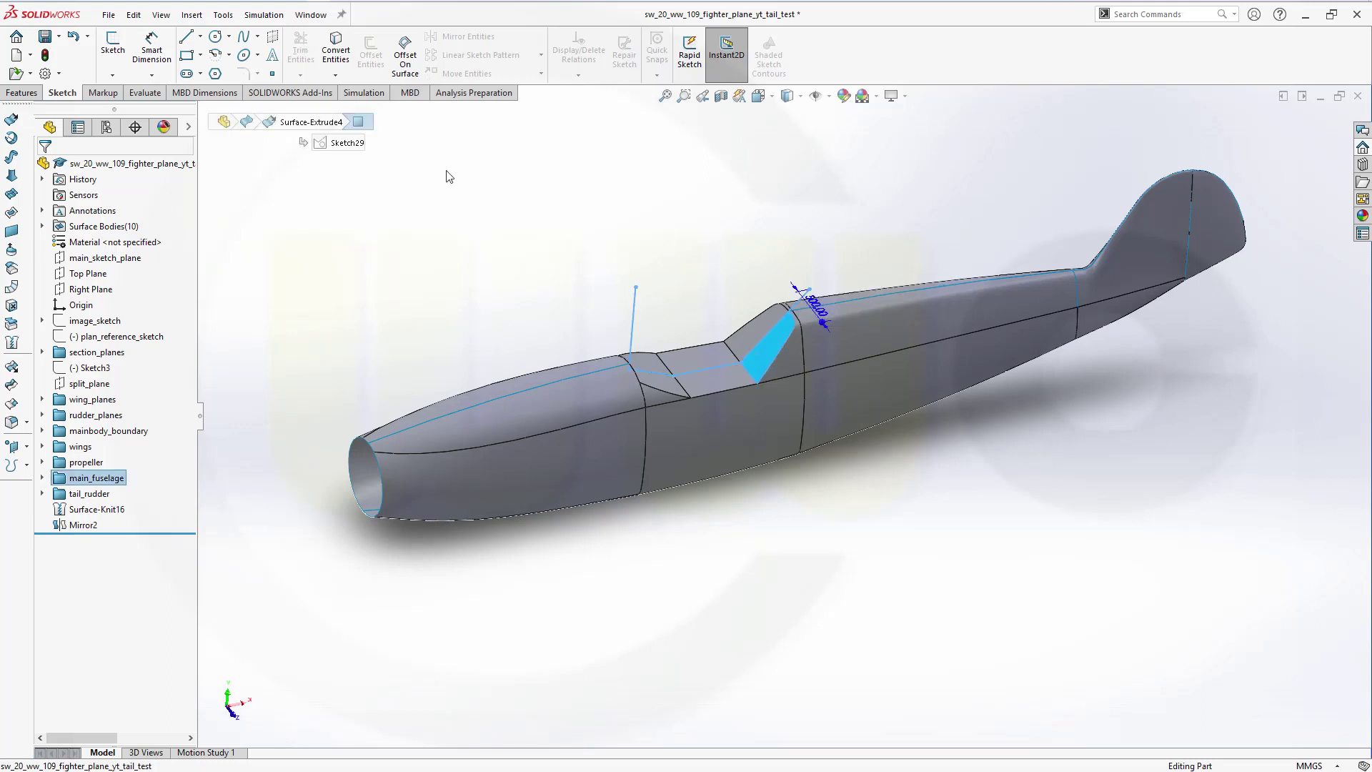
left_click(492, 182)
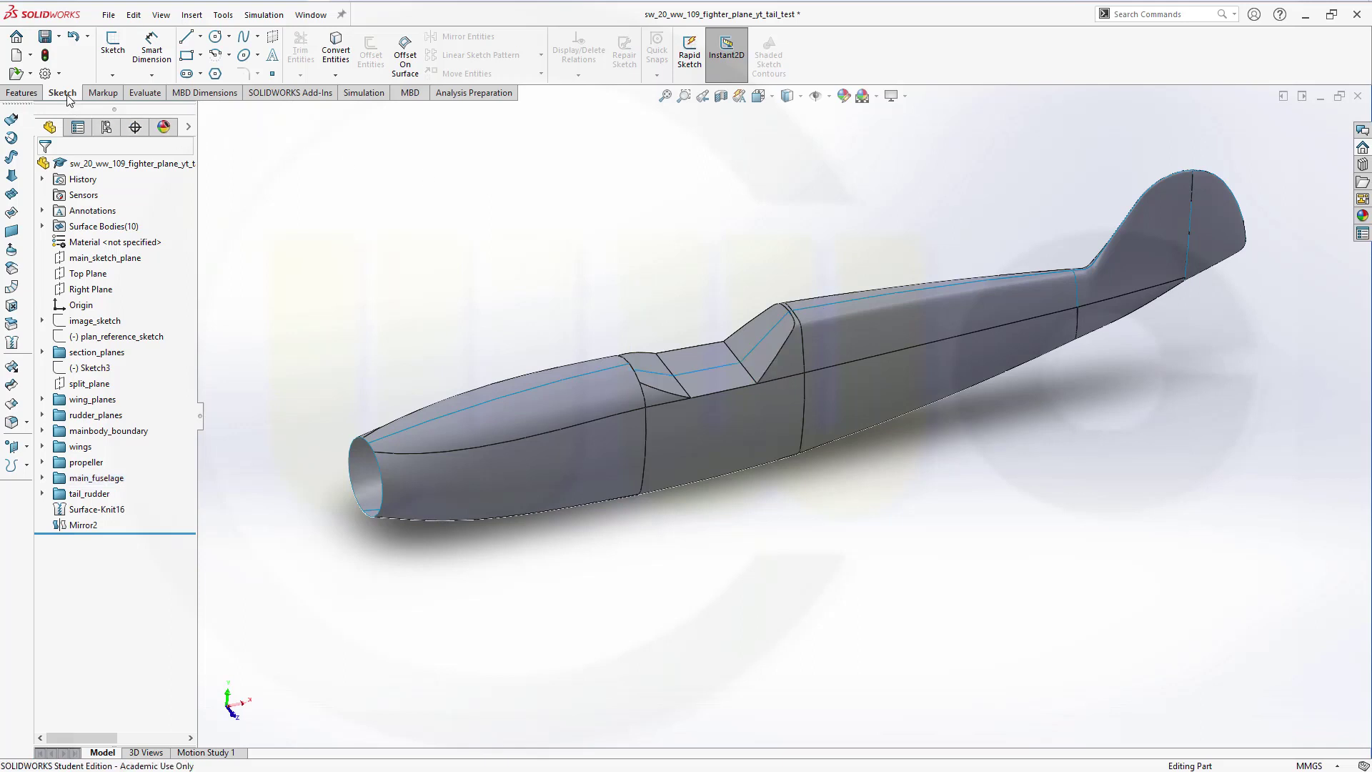
left_click(113, 45)
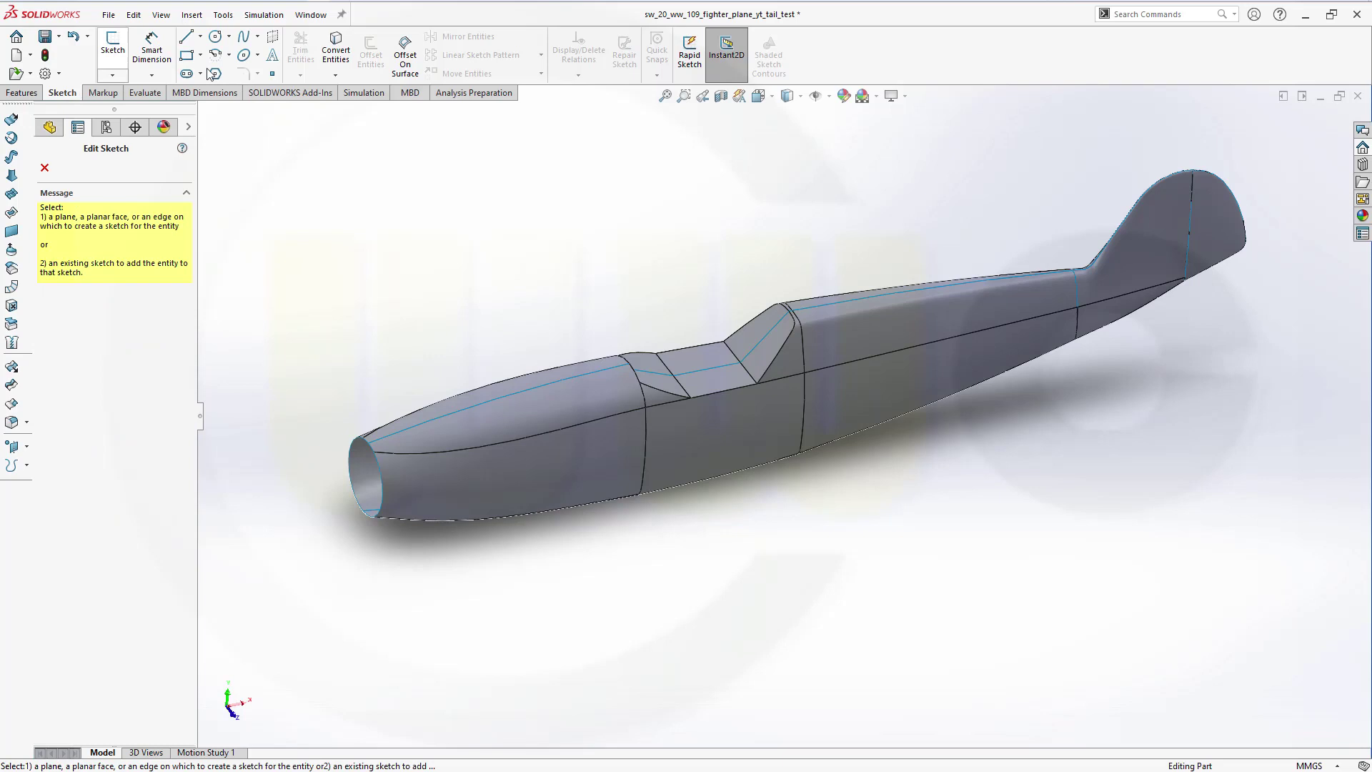
left_click(774, 365)
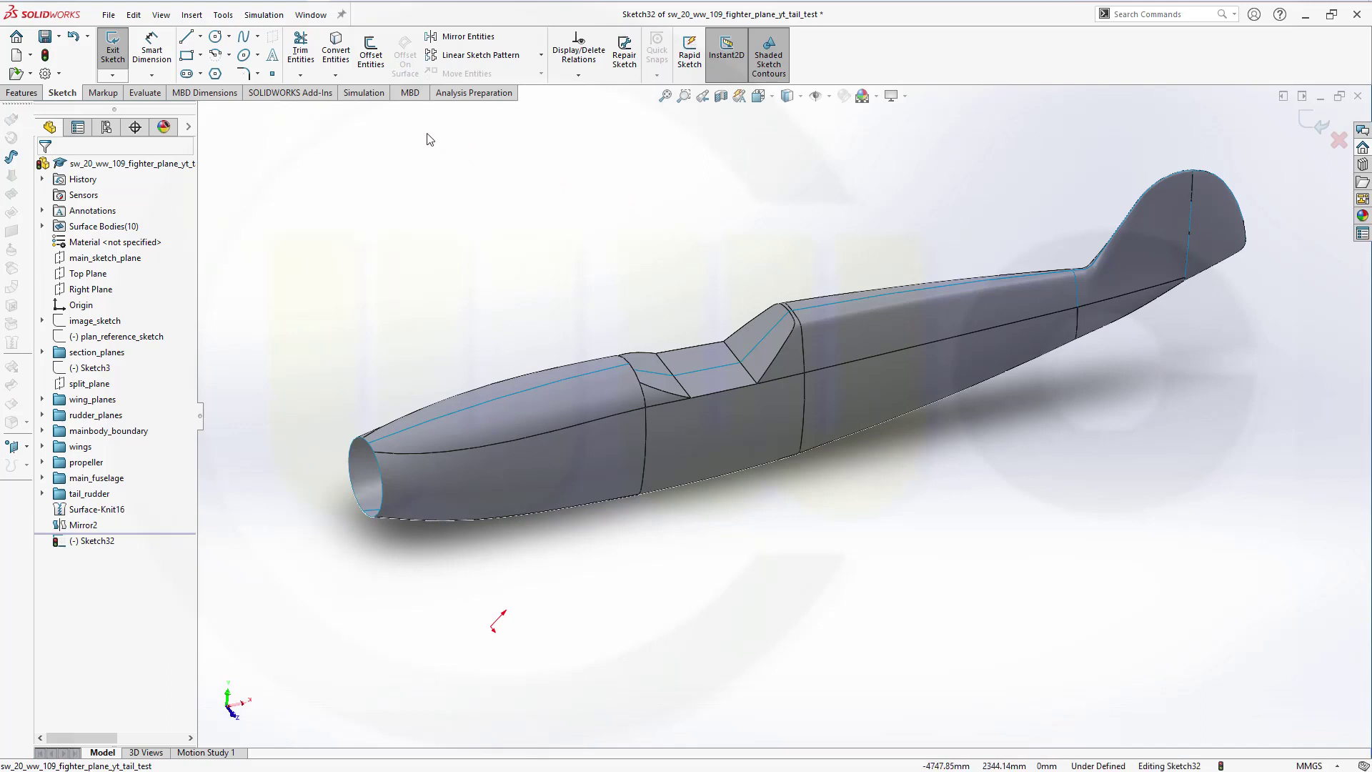
Step: Convert the two canopy frame edges into sketch lines with Convert Entities
left_click(341, 51)
scroll(813, 360, "down", 2)
scroll(794, 370, "down", 2)
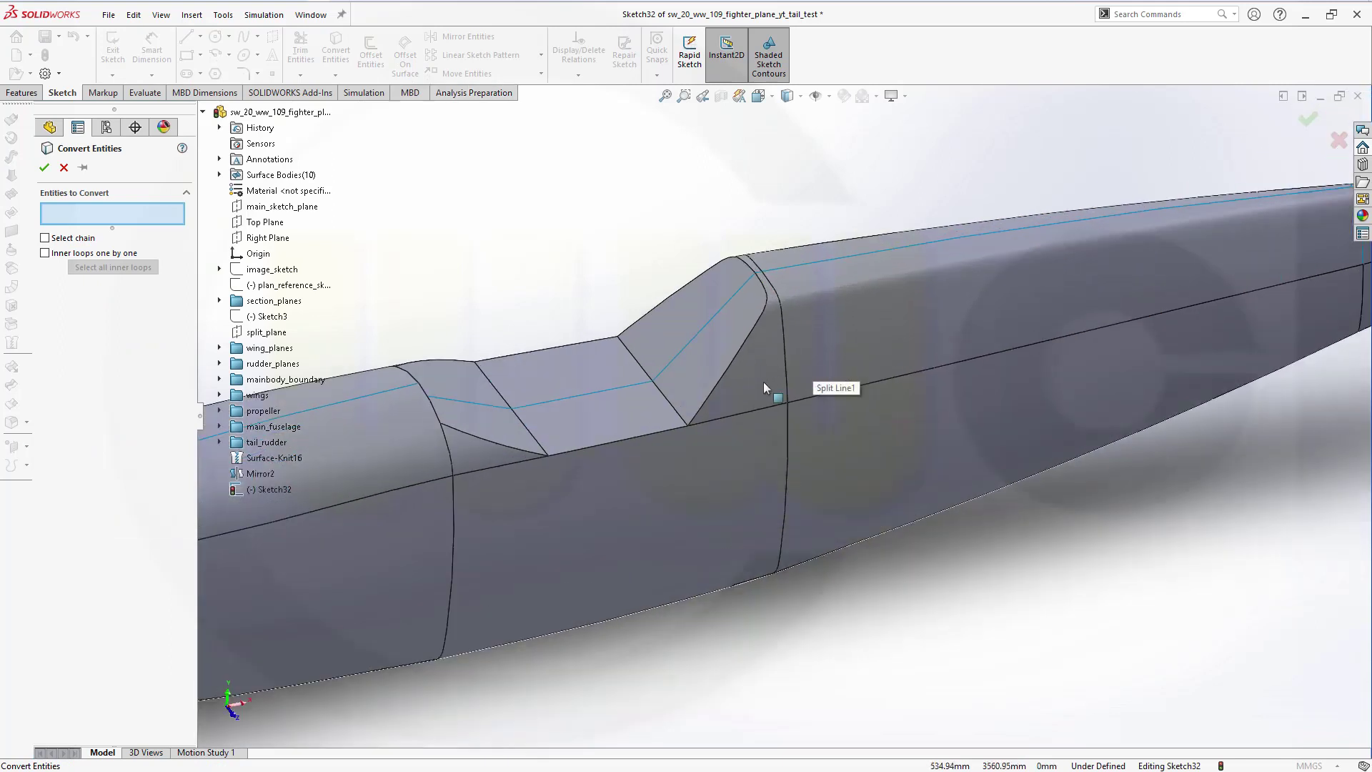
left_click(721, 380)
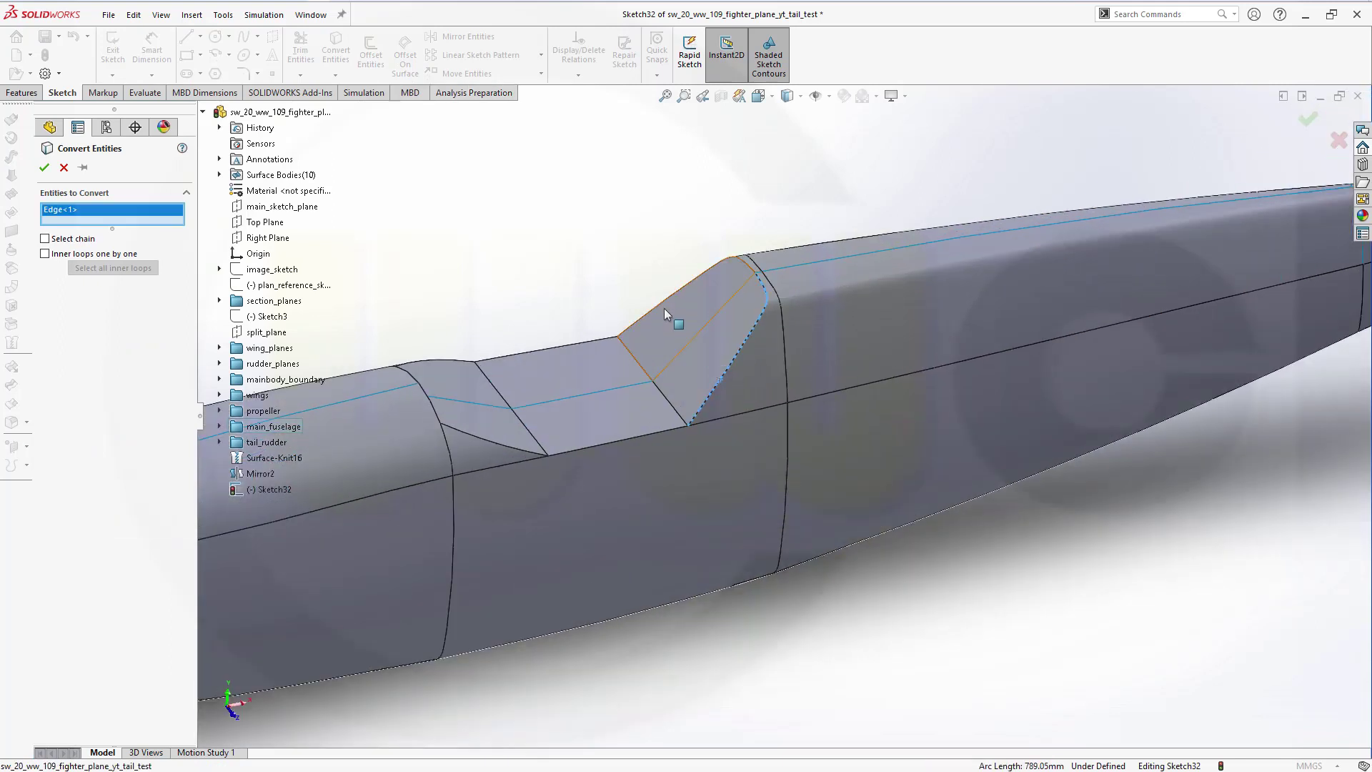
left_click(691, 283)
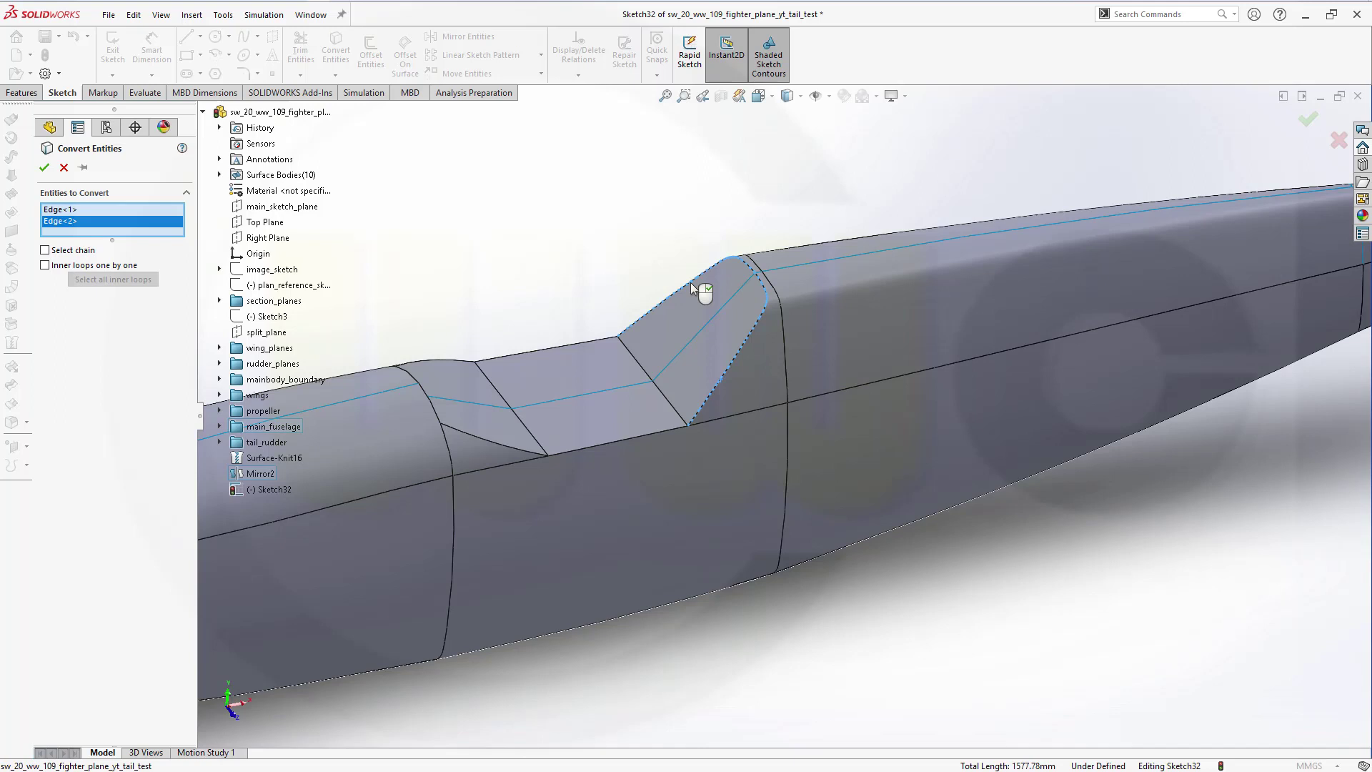
left_click(46, 167)
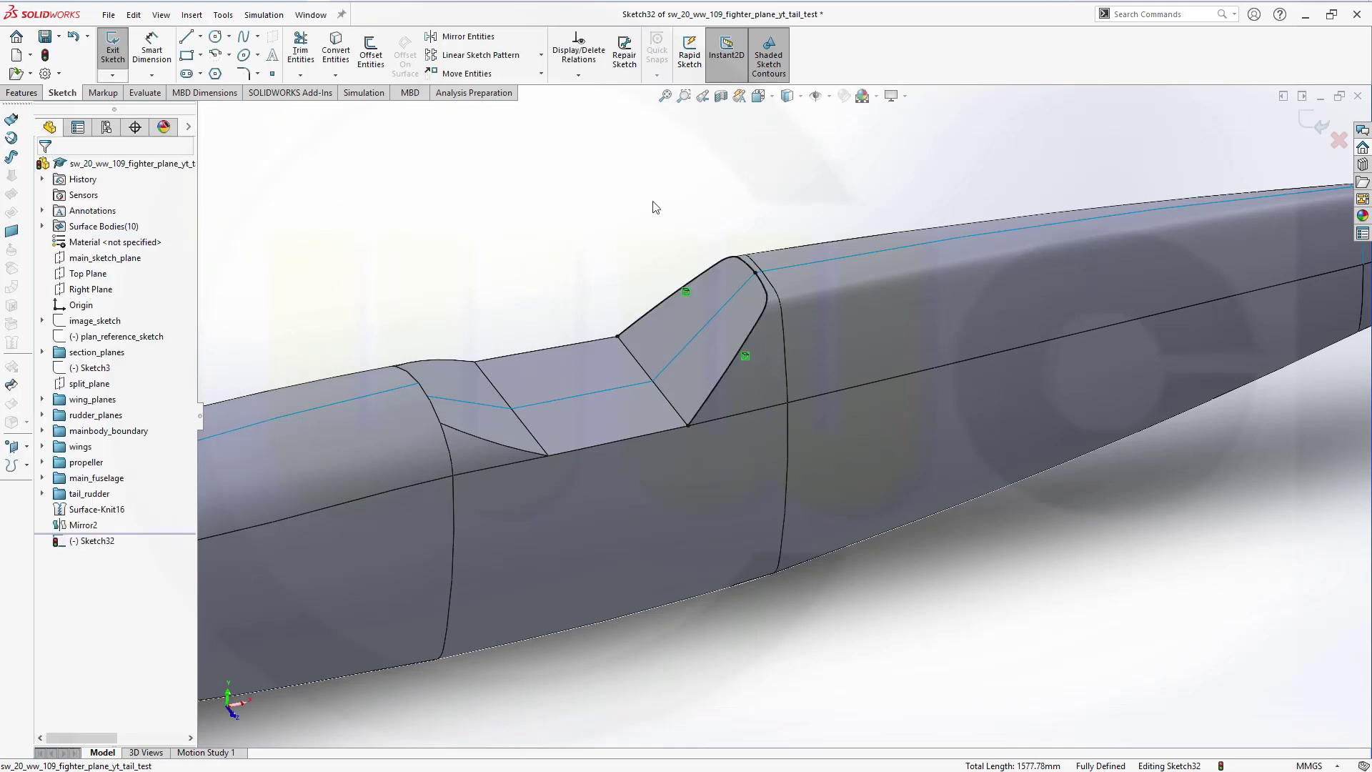
Step: Close Sketch32 and sweep it along the cockpit edge, guided by the lower and upper edges
left_click(1315, 126)
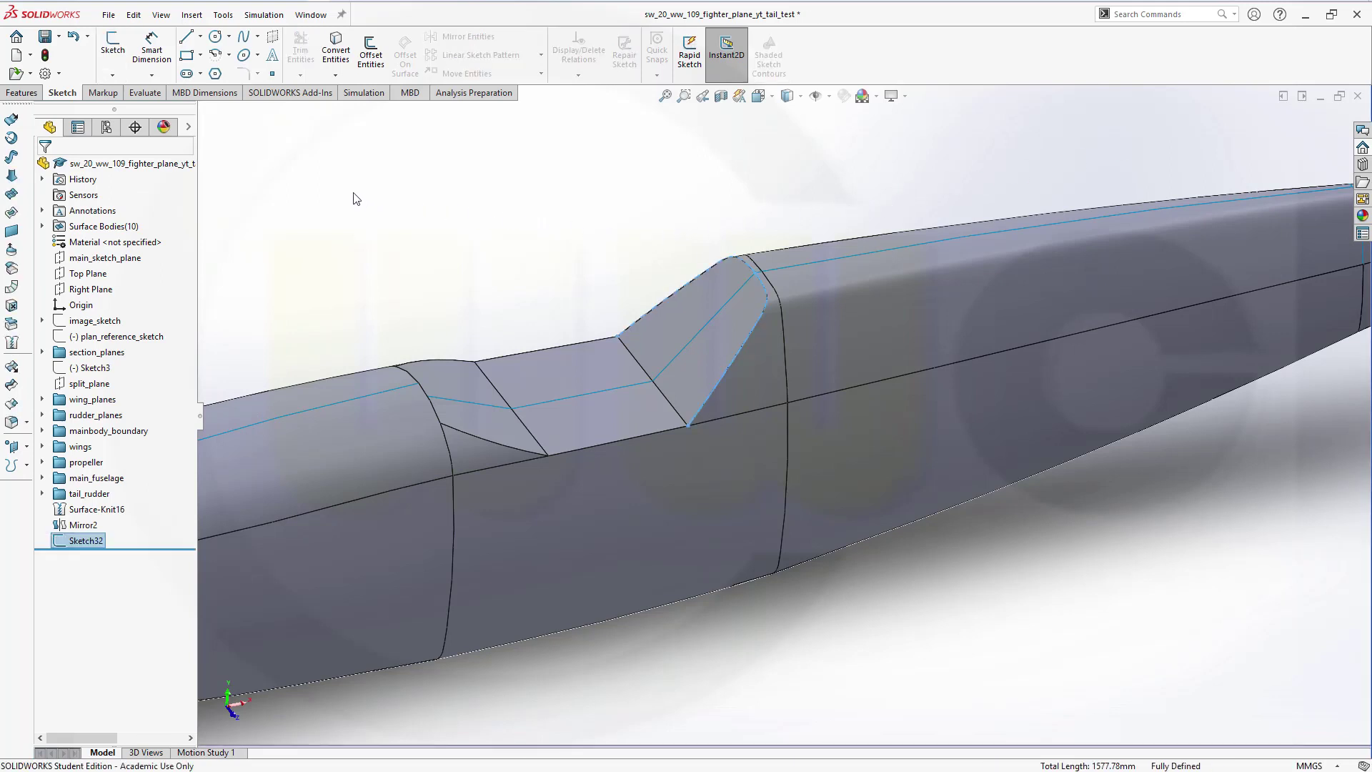
left_click(11, 155)
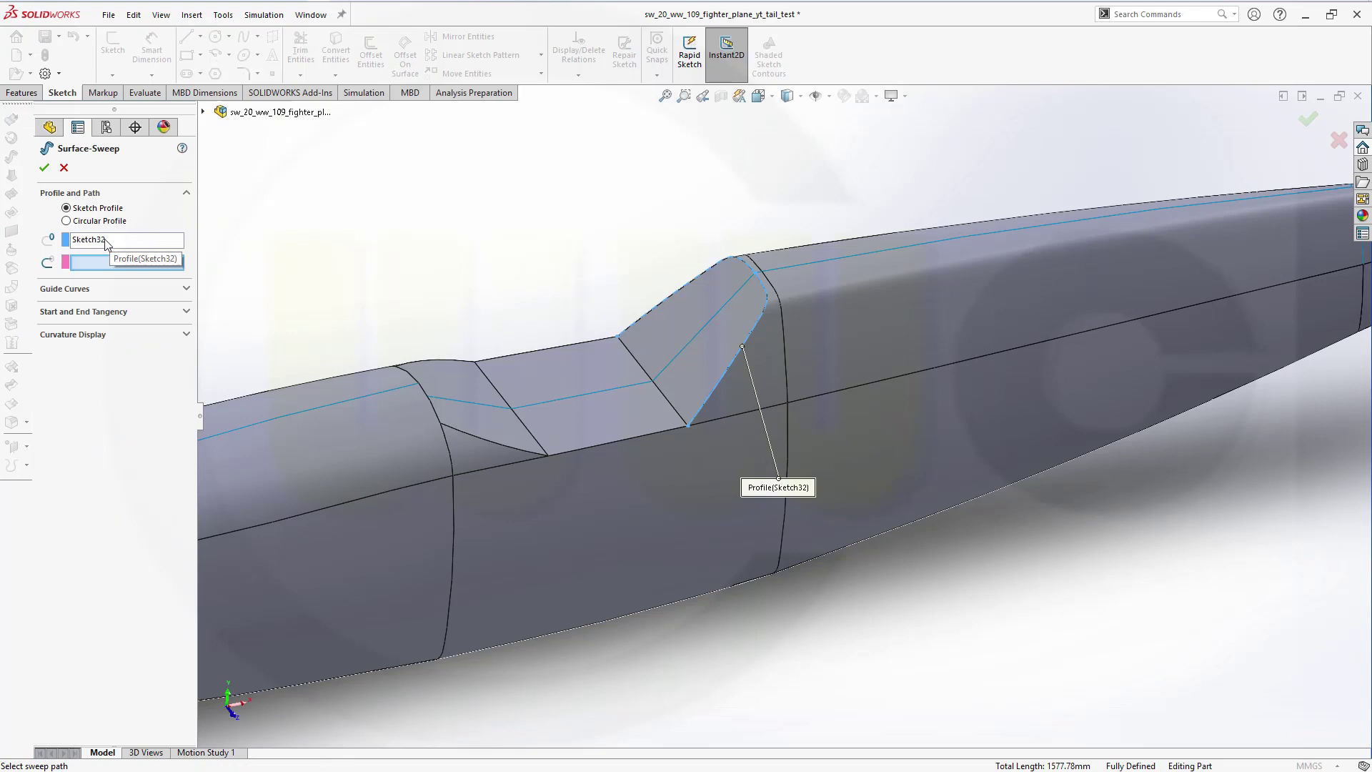
left_click(98, 263)
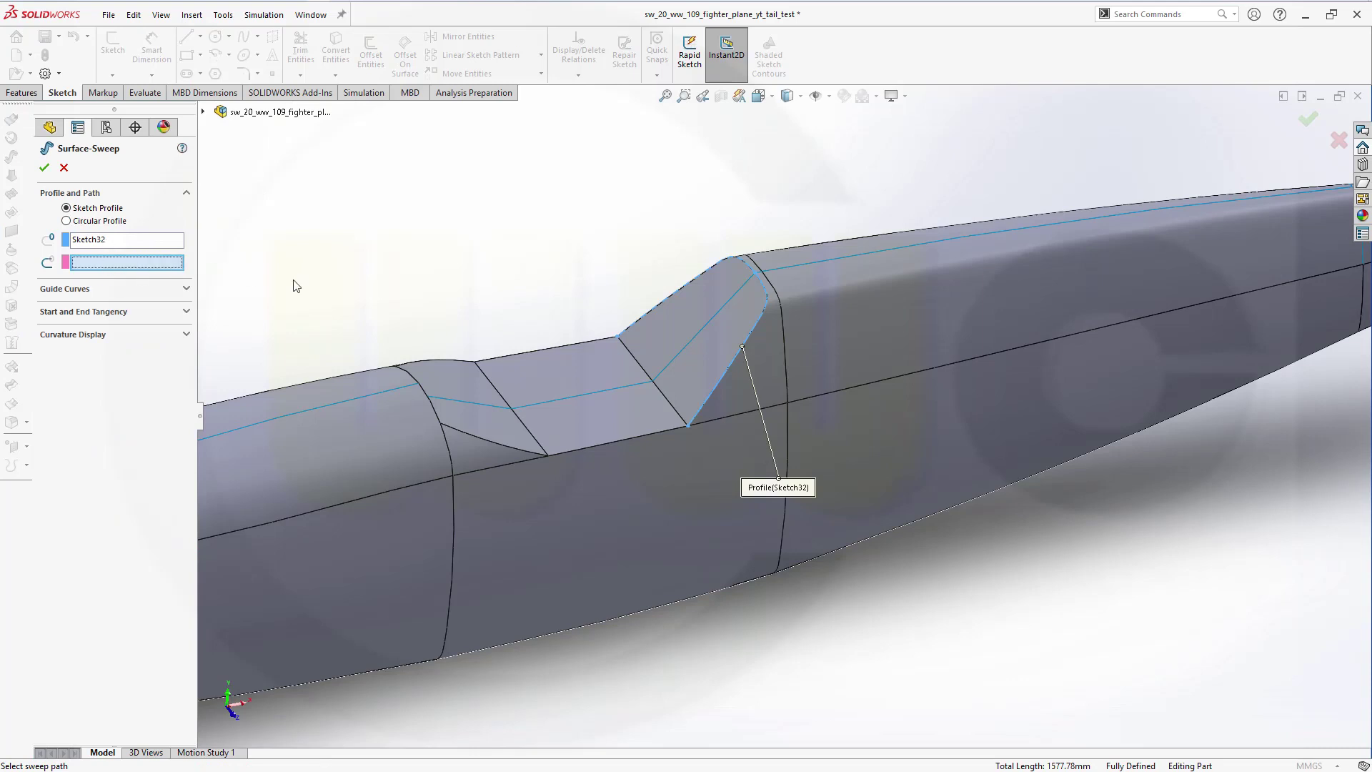
left_click(557, 401)
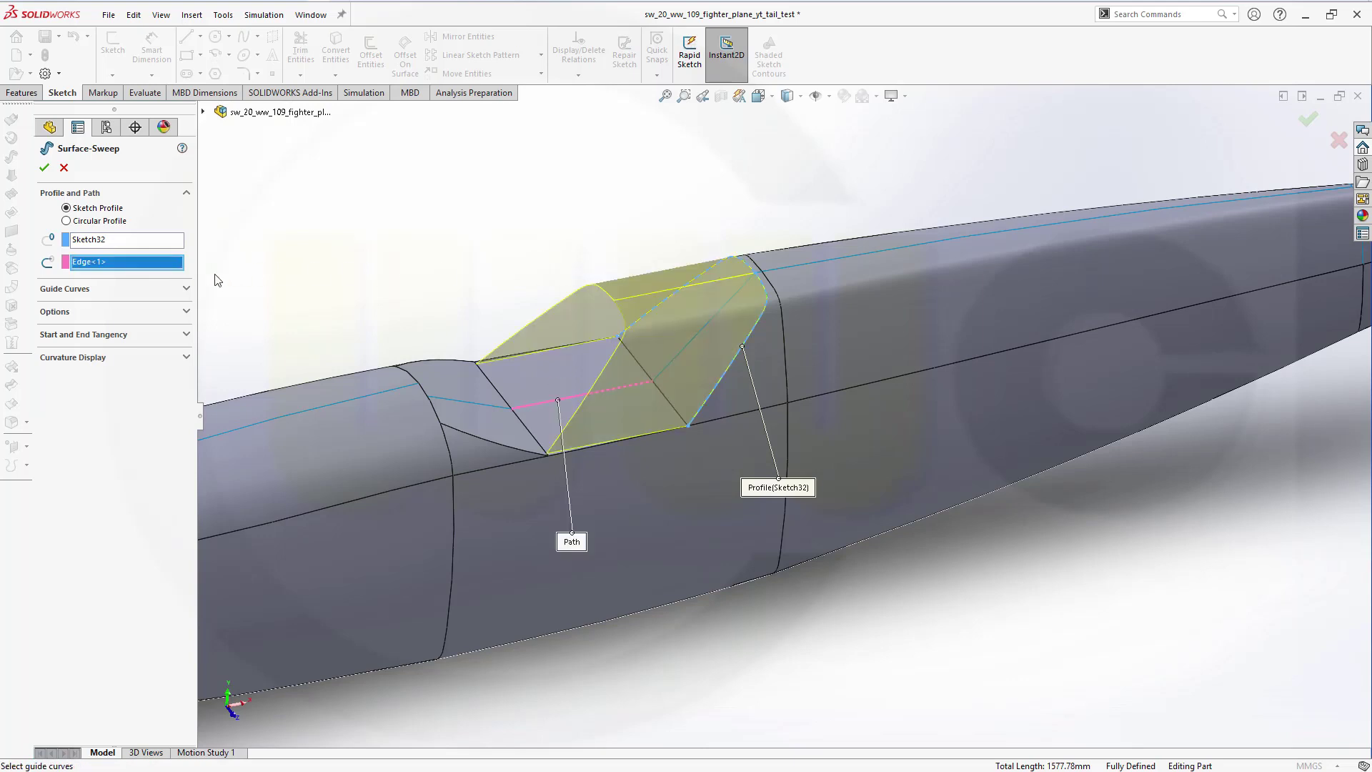
left_click(183, 289)
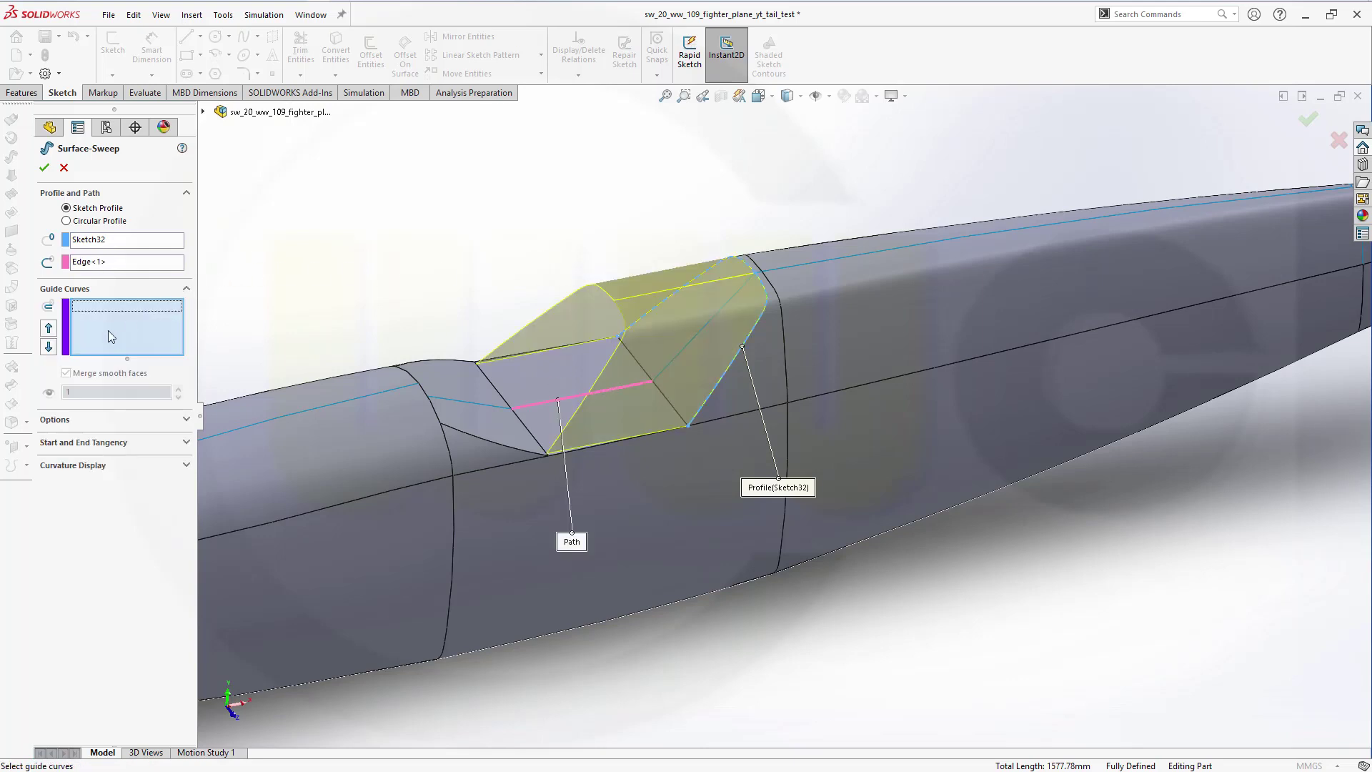
left_click(588, 447)
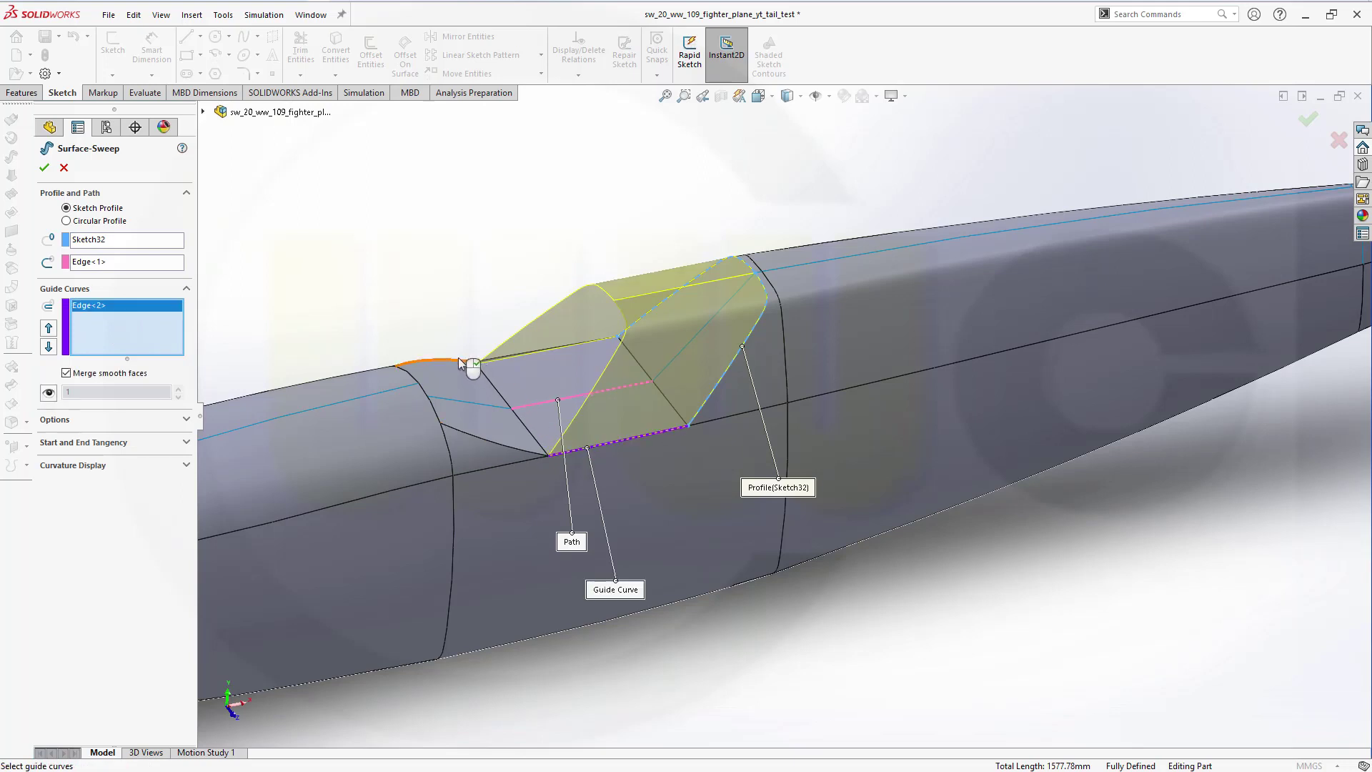
left_click(514, 362)
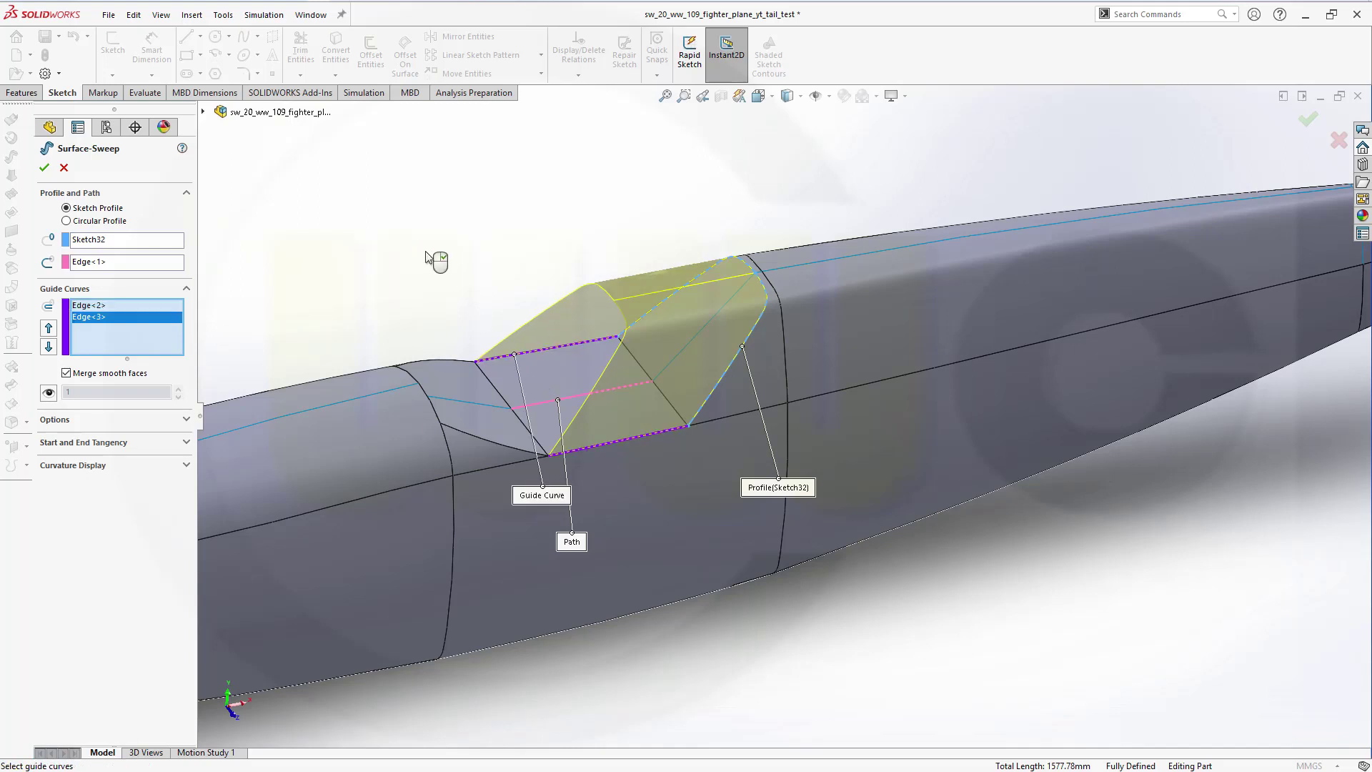
left_click(44, 168)
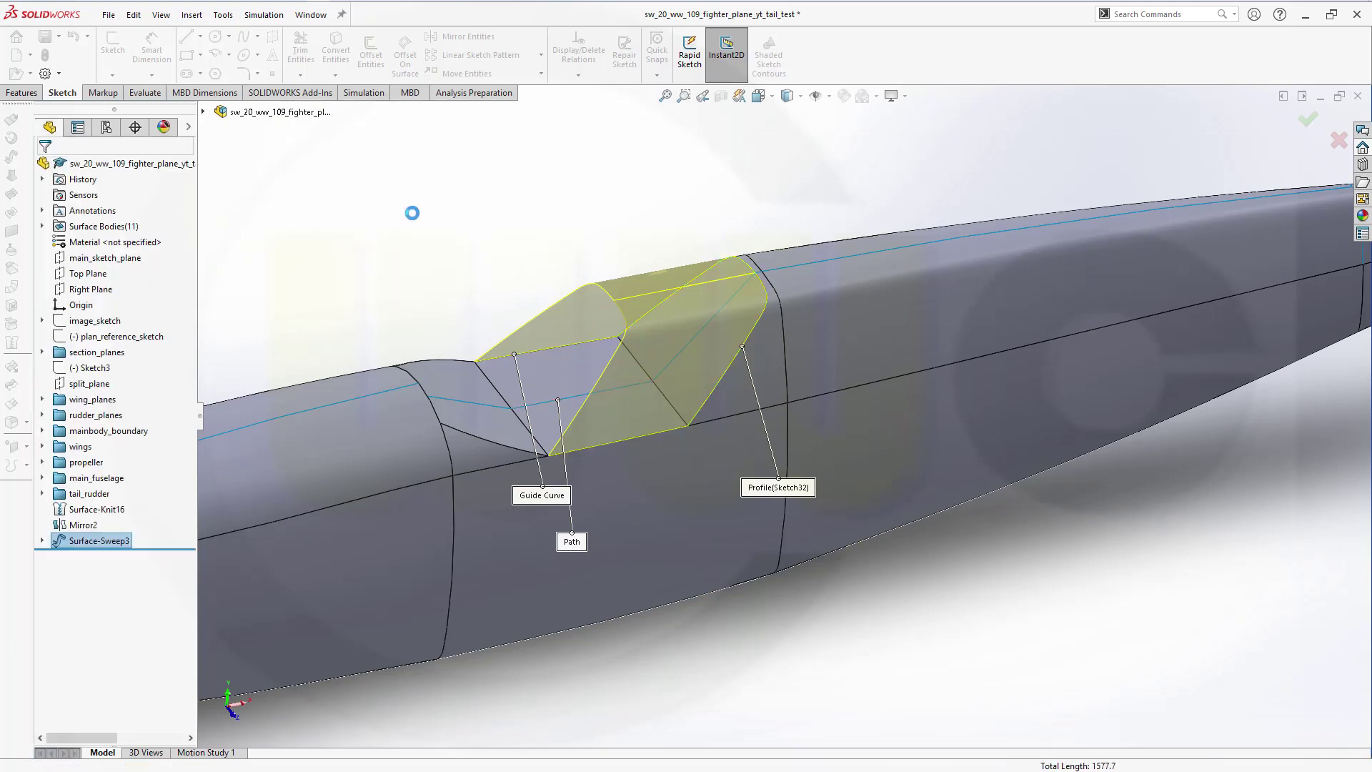
middle_click_drag(566, 236, 475, 299)
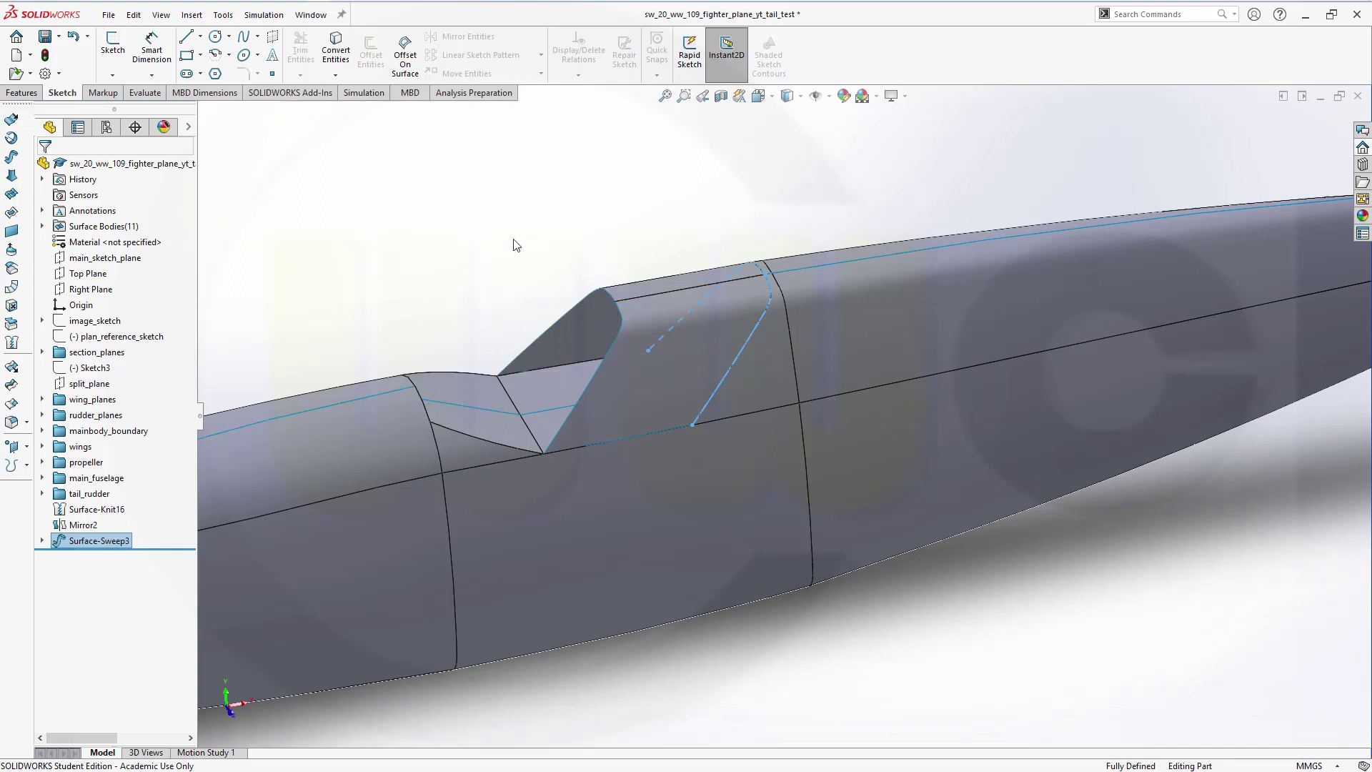
left_click(536, 175)
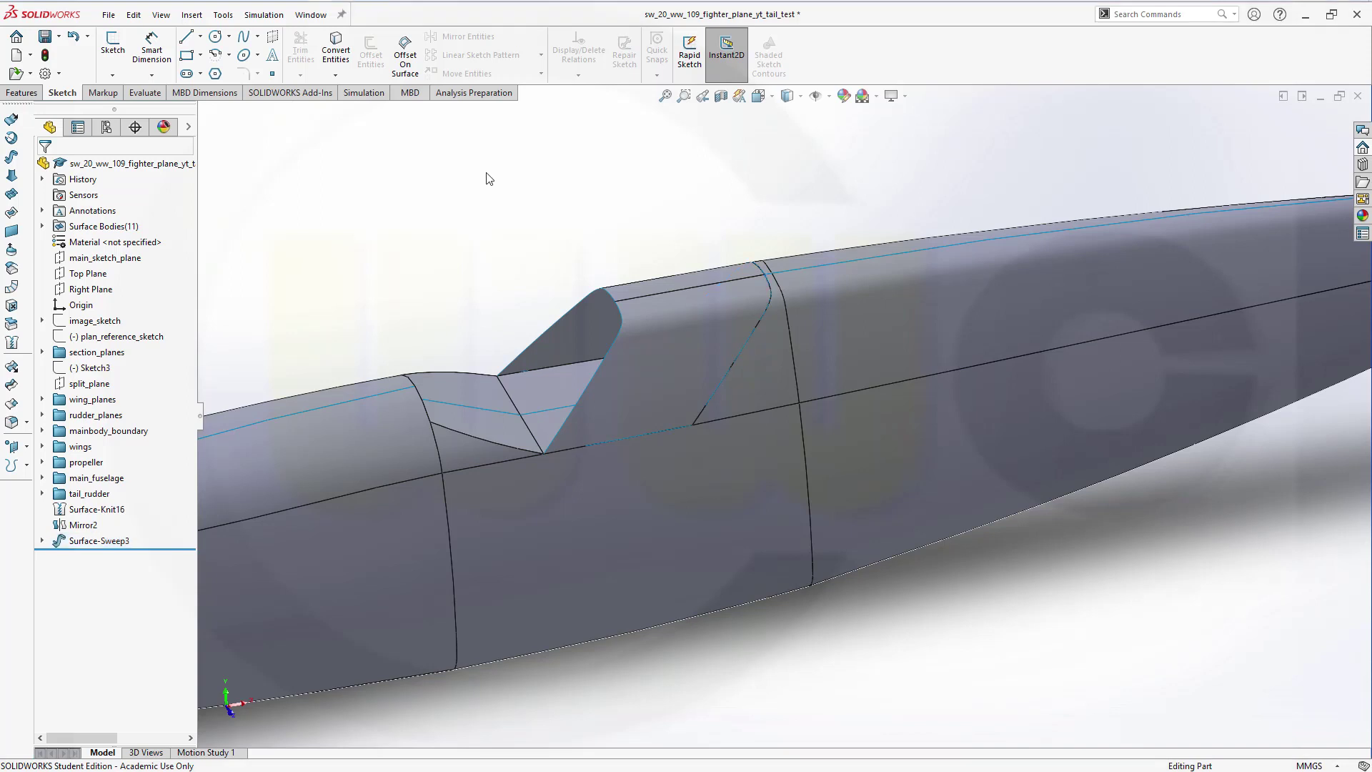
Step: In a new 3D sketch, draw a spline from the sweep's top corner to the front cockpit vertex
left_click(112, 78)
left_click(121, 106)
left_click(245, 38)
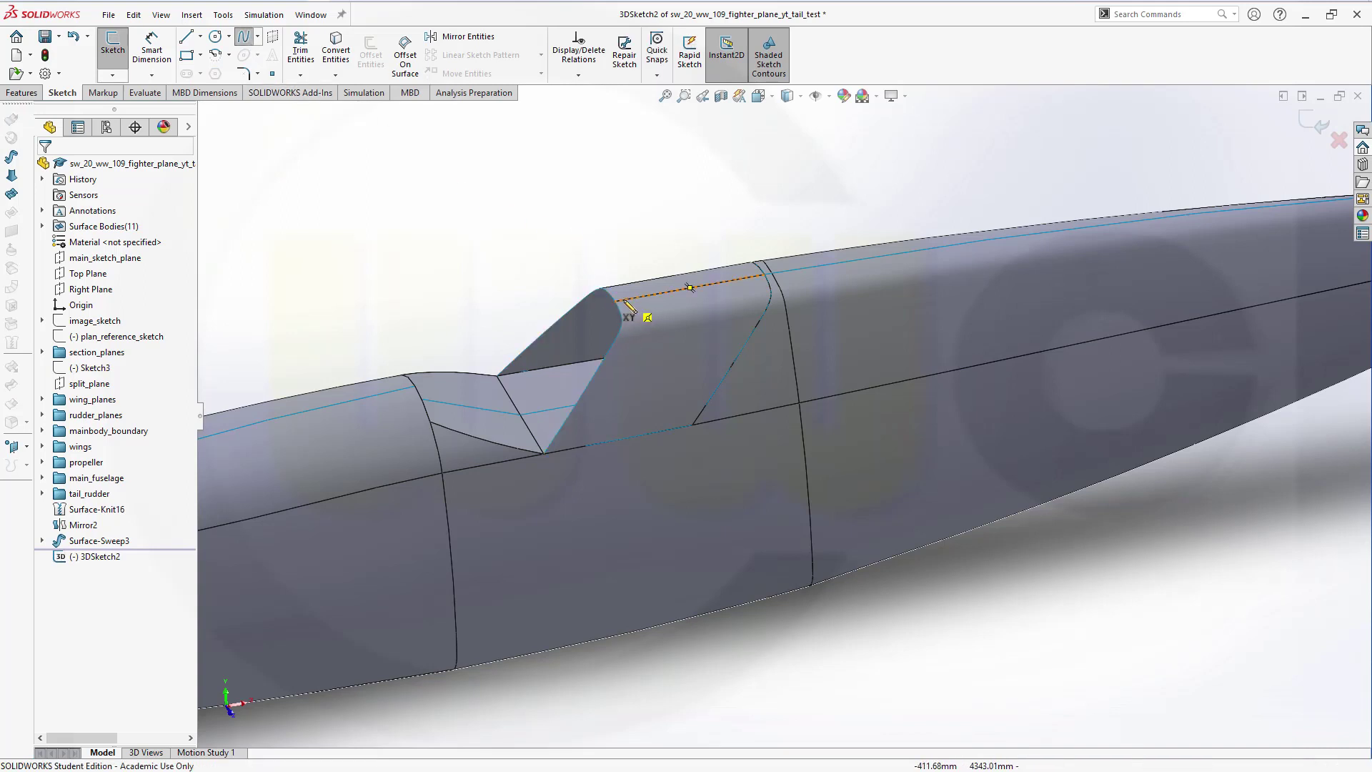
left_click(616, 303)
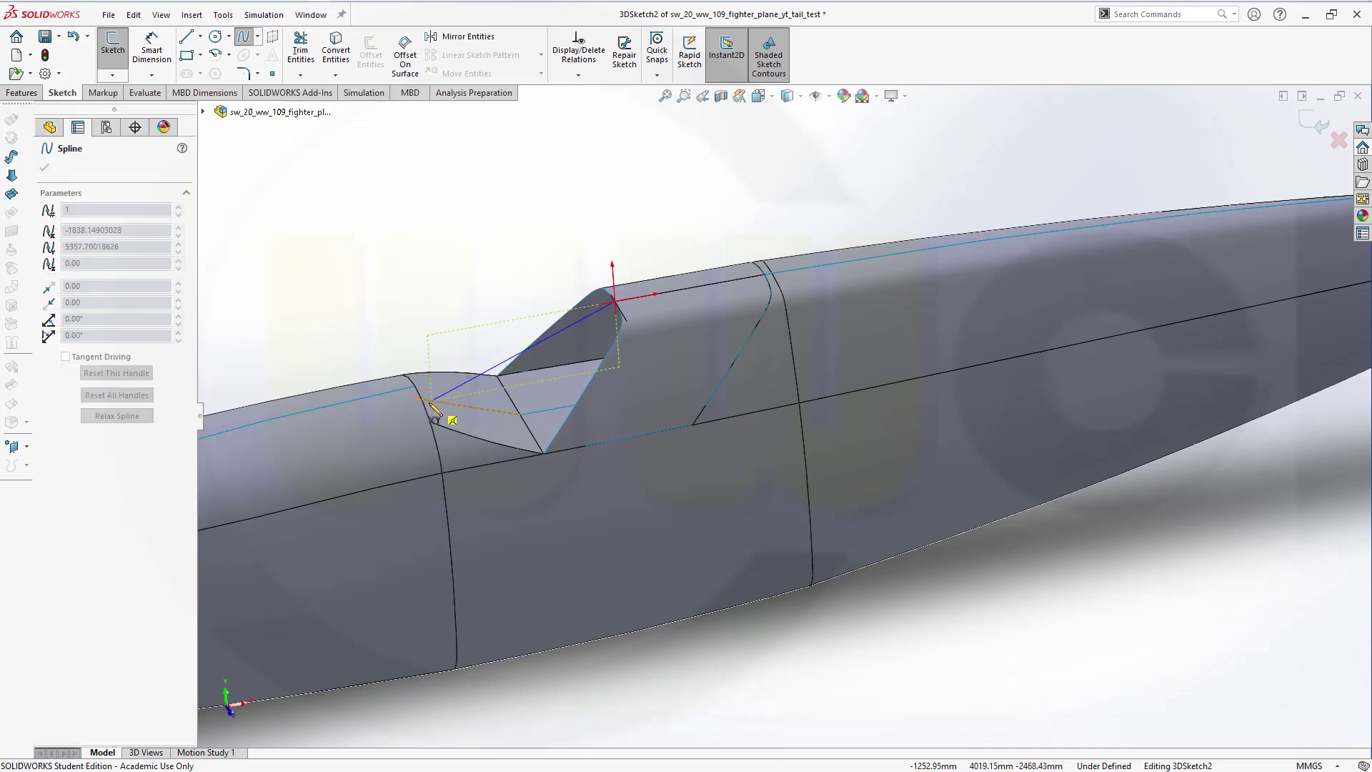
scroll(433, 408, "up", 3)
scroll(447, 401, "down", 3)
scroll(607, 429, "down", 2)
scroll(736, 420, "down", 1)
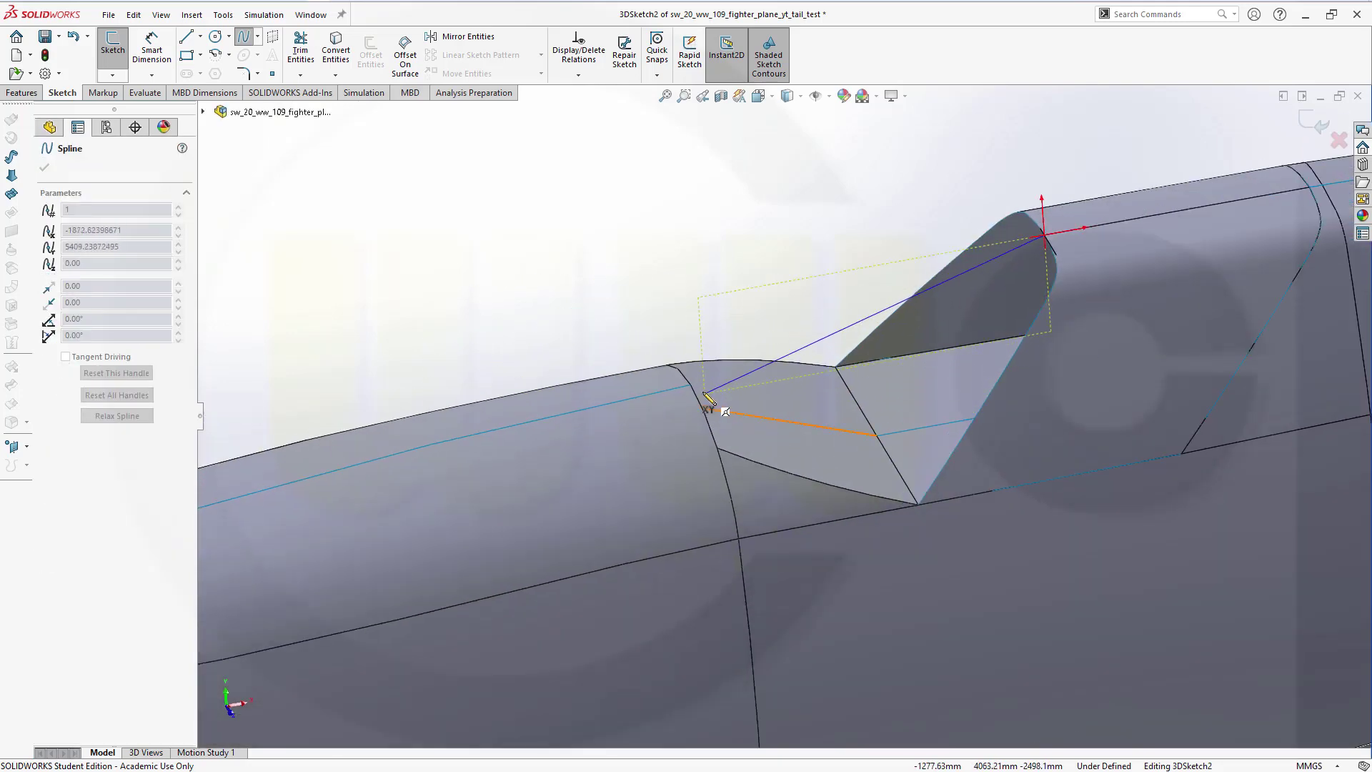
left_click(691, 386)
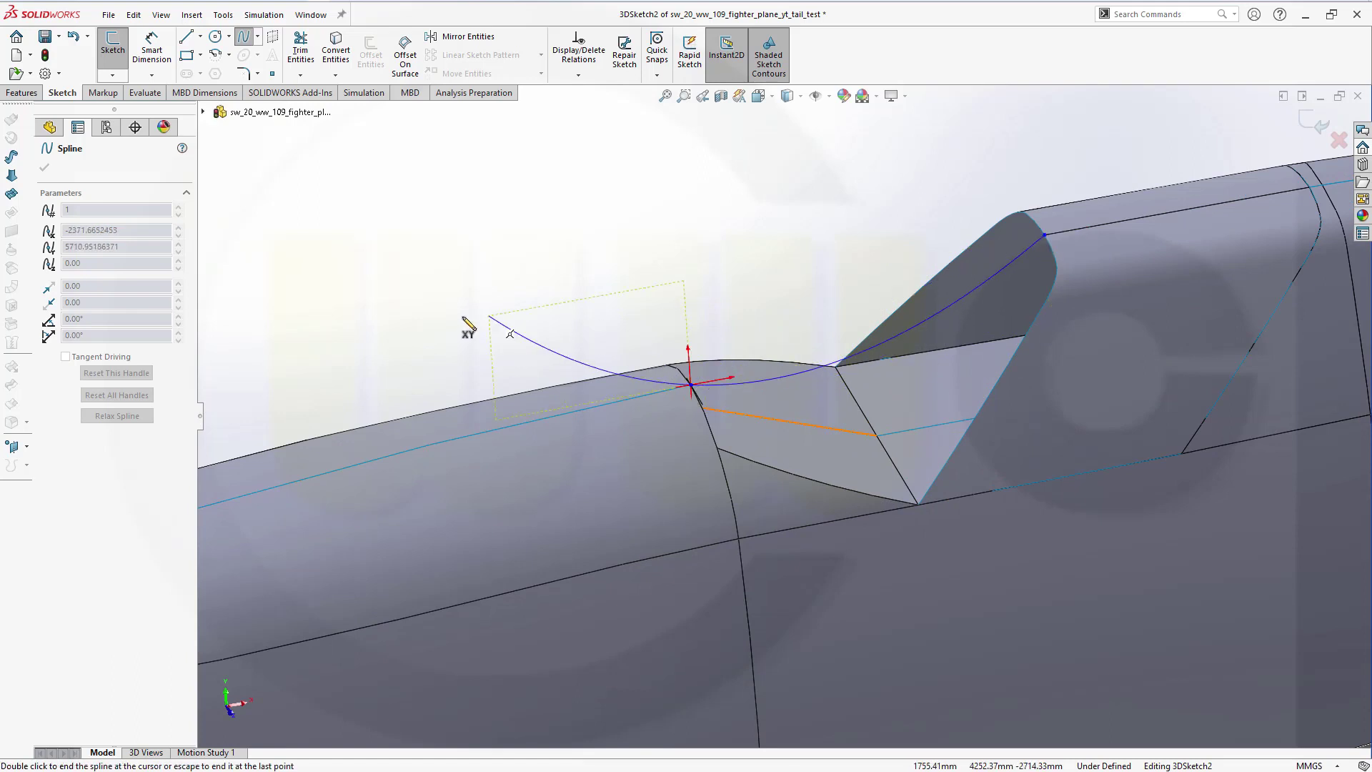
right_click(432, 347)
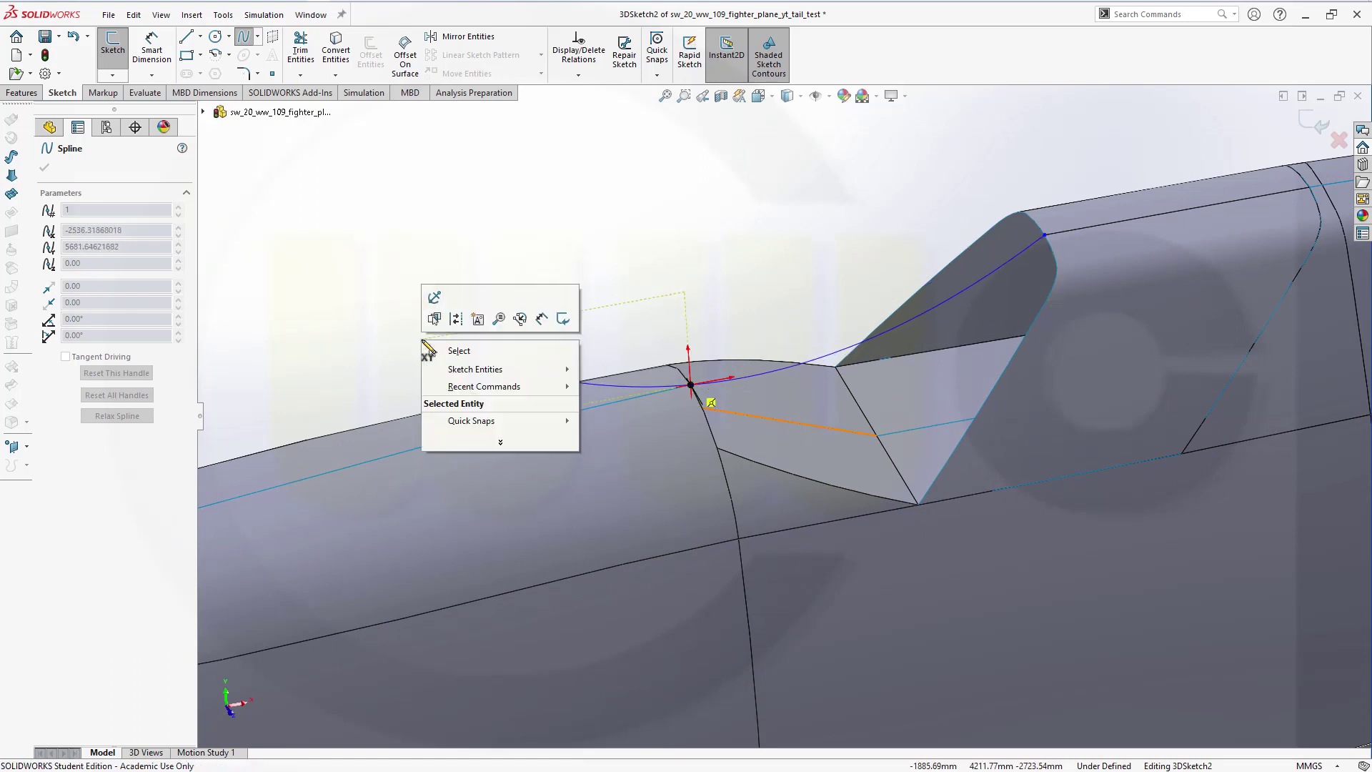
left_click(459, 348)
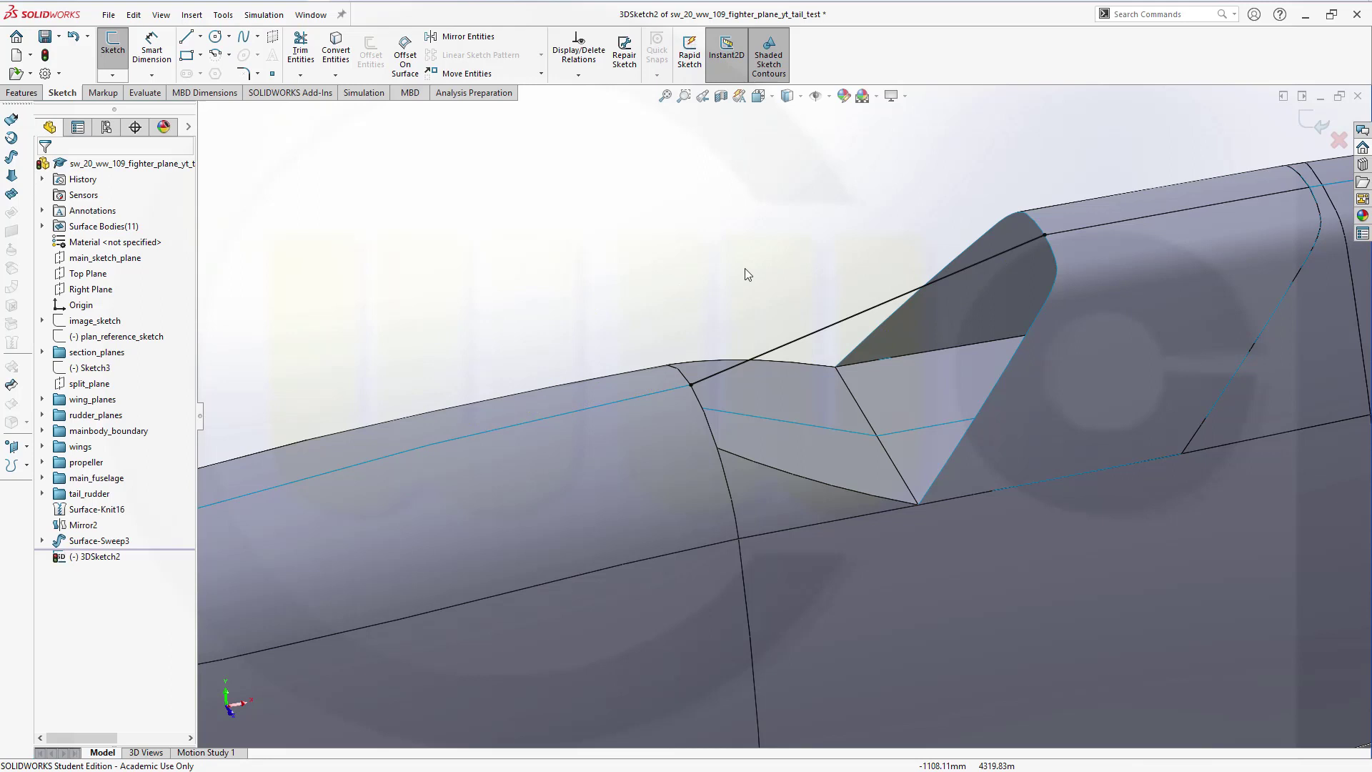
Step: Make the spline tangent to the swept surface's top edge and exit the 3D sketch
middle_click_drag(745, 268, 701, 235)
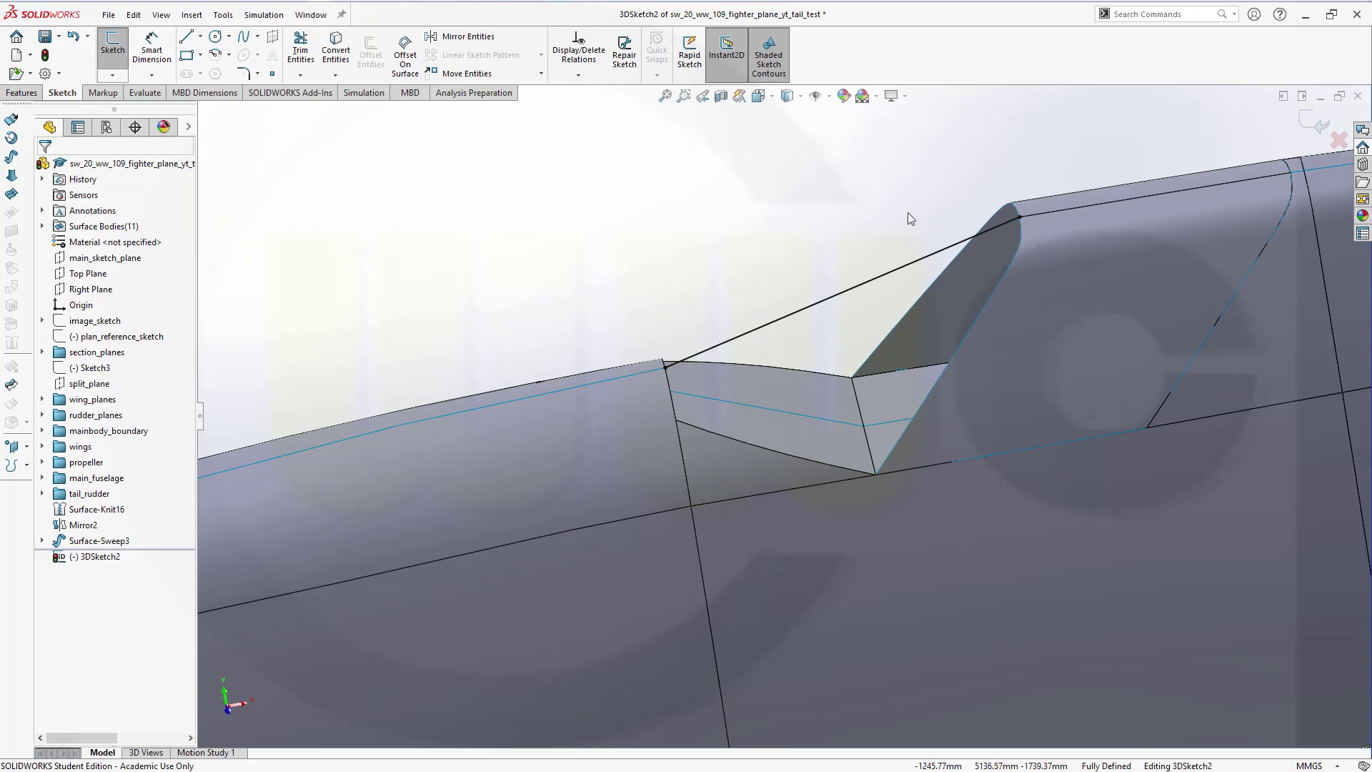
left_click(1048, 213)
left_click(996, 228, "ctrl")
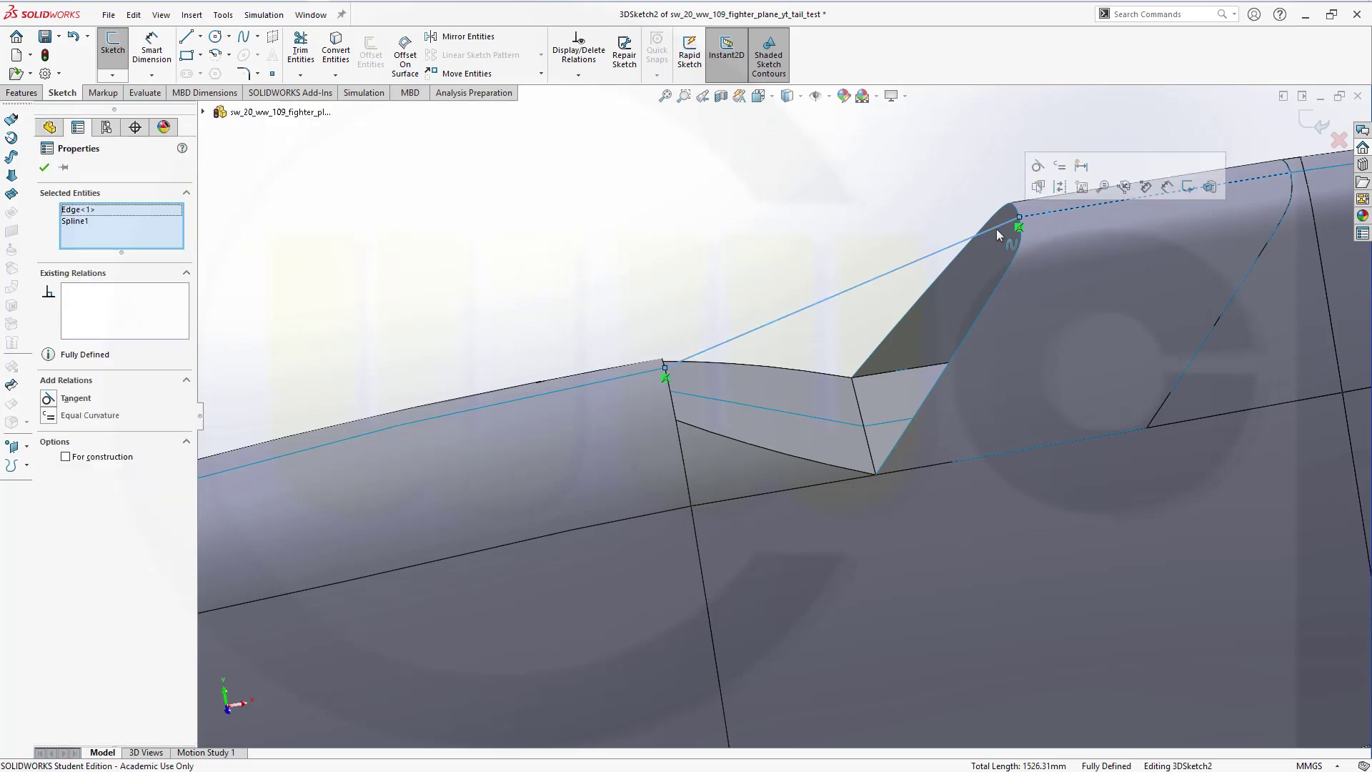
left_click(1042, 170)
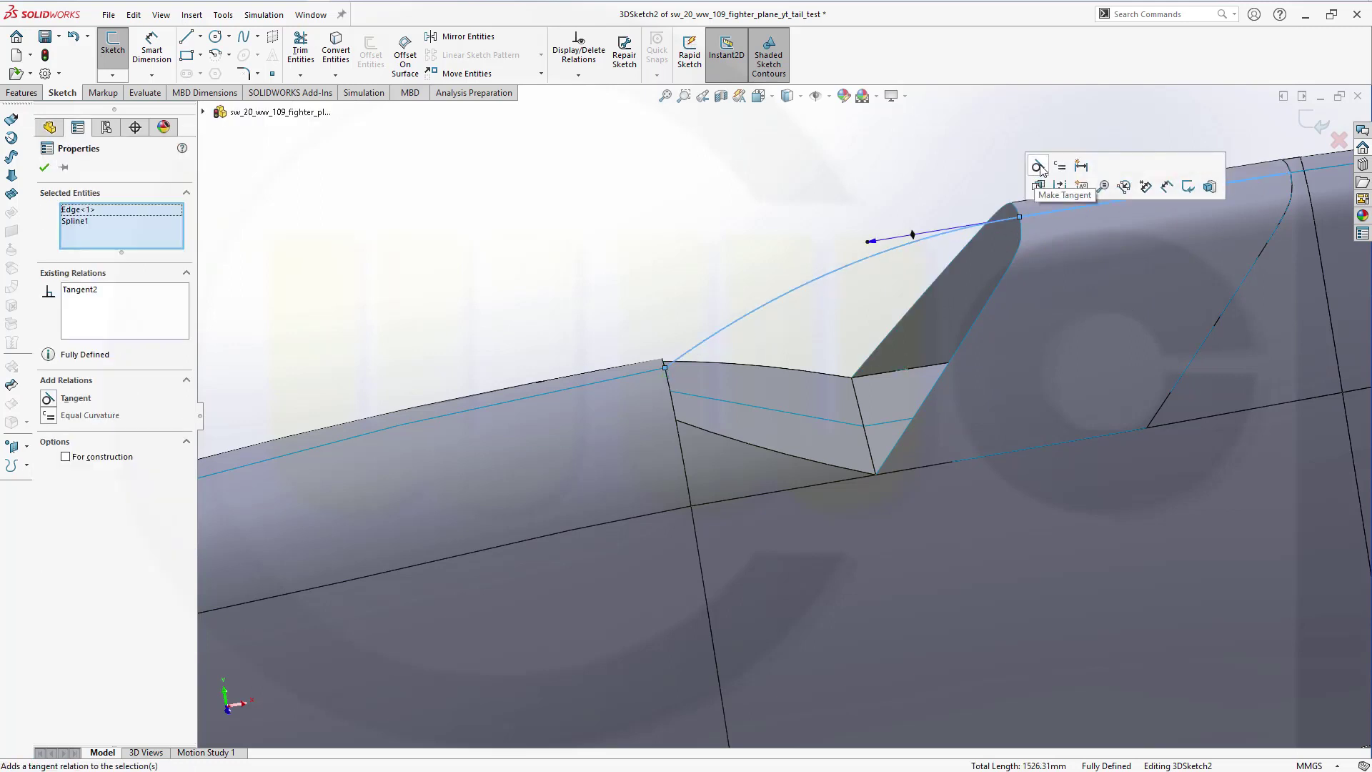
left_click(827, 172)
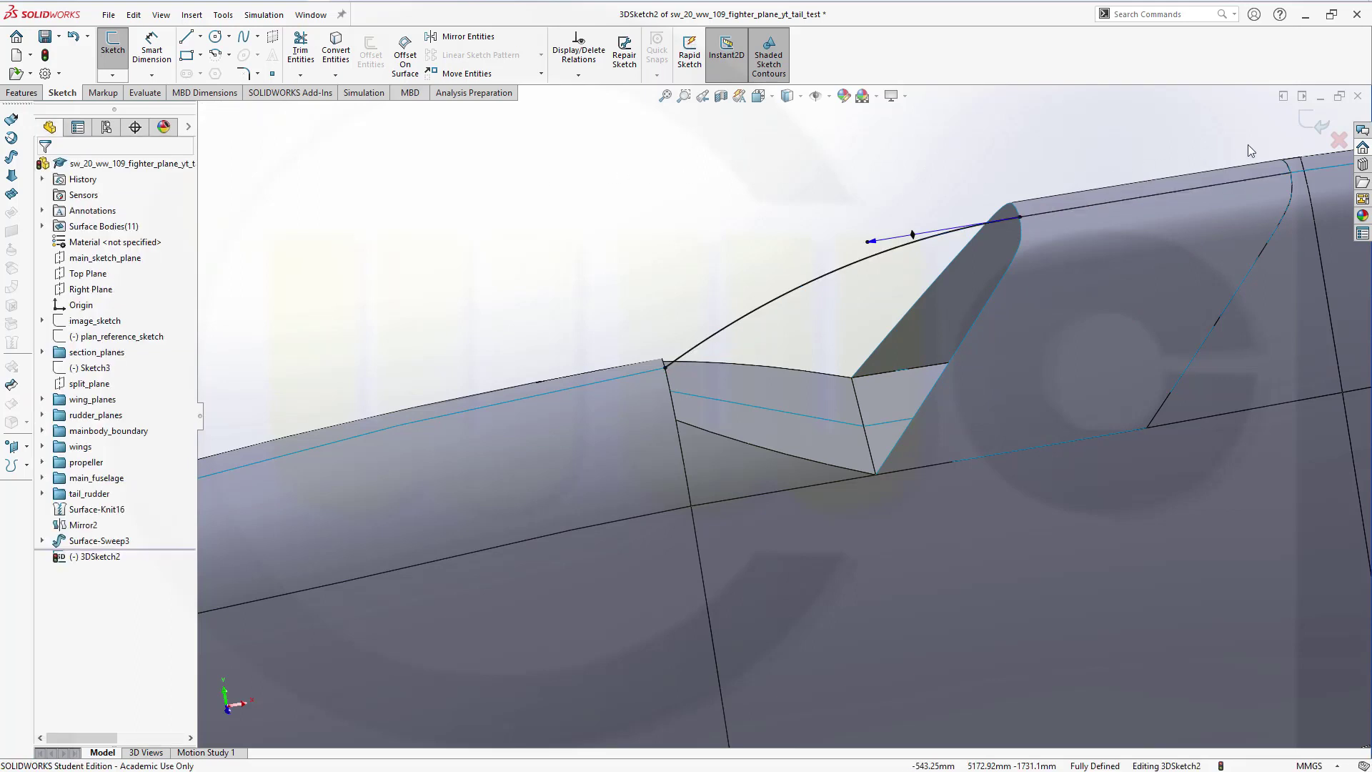
left_click(1321, 129)
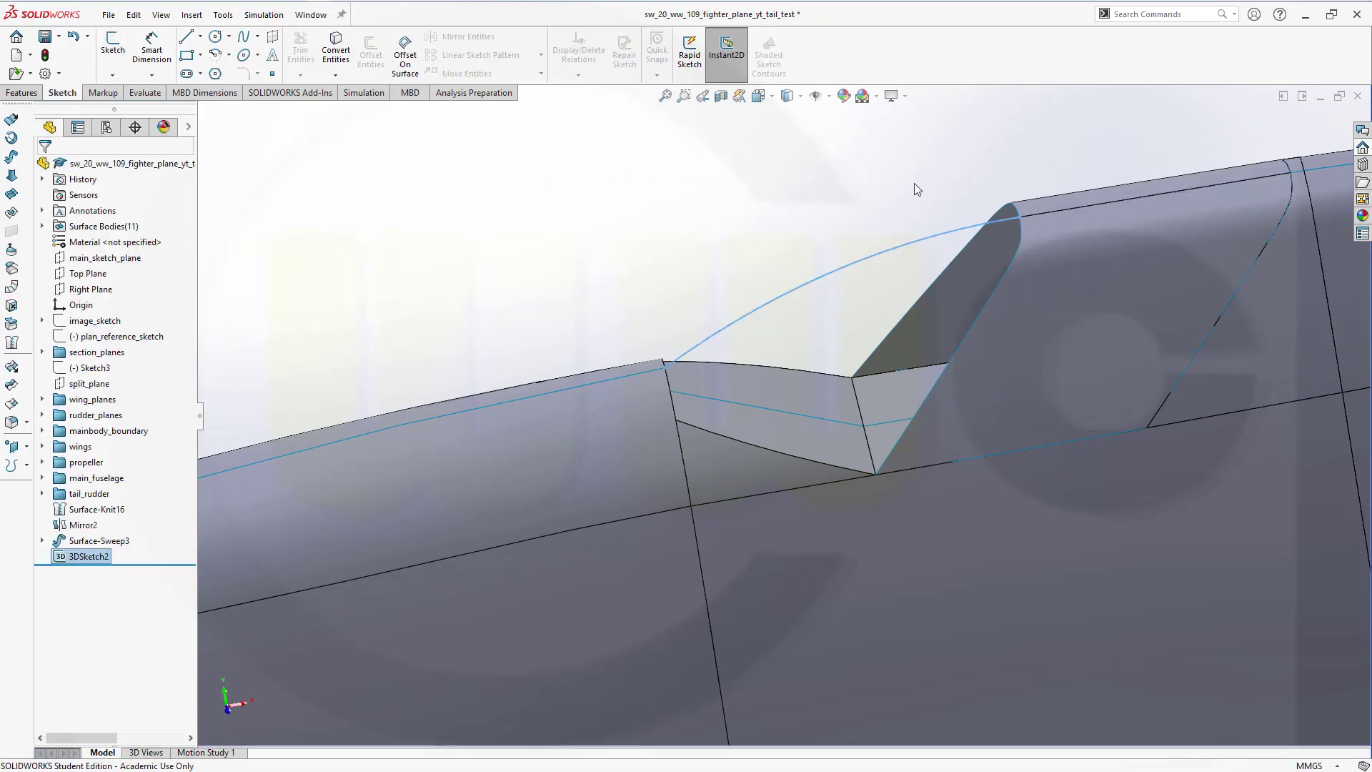
Step: Start a surface loft with the fuselage edge and 3DSketch2 as its first profiles
mouse_move(869, 228)
middle_mouse_down()
mouse_move(838, 197)
mouse_move(877, 207)
mouse_move(737, 249)
middle_mouse_up()
left_click(737, 249)
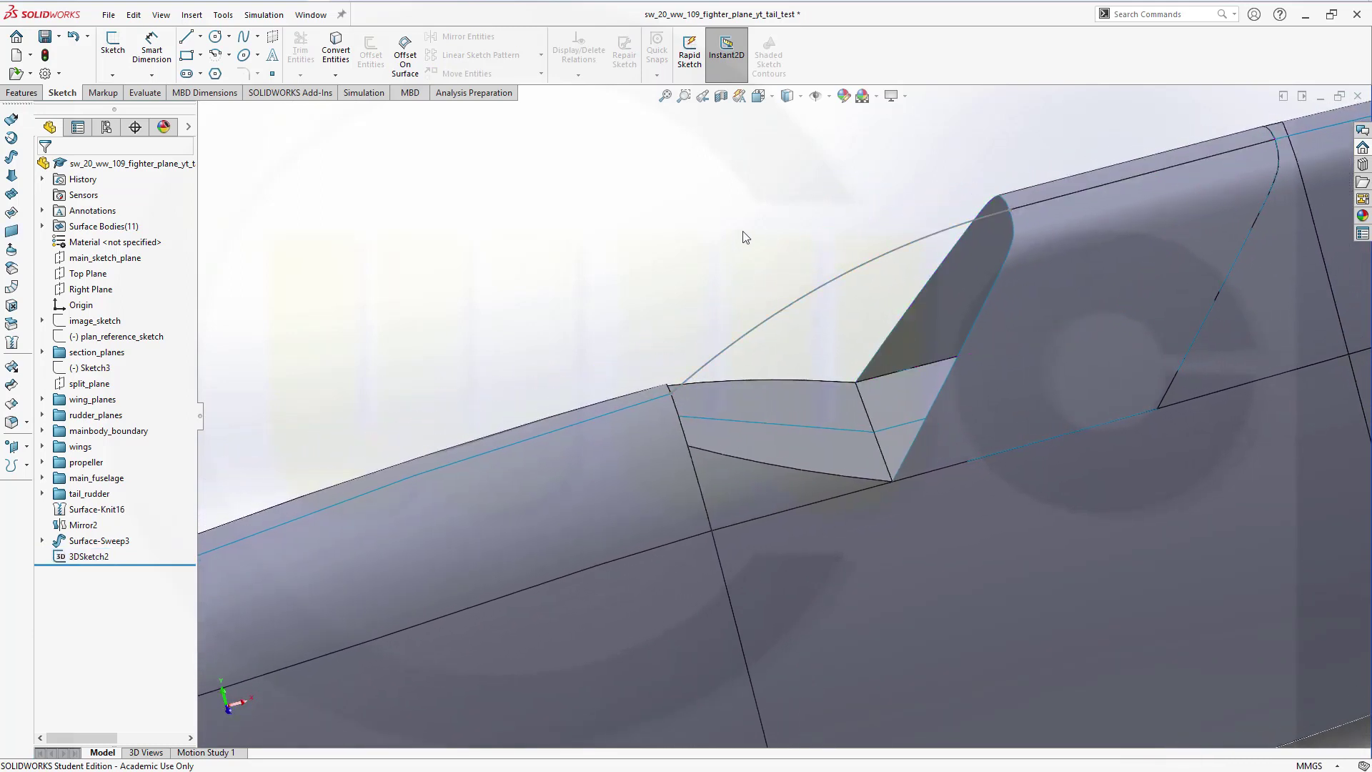
left_click(13, 176)
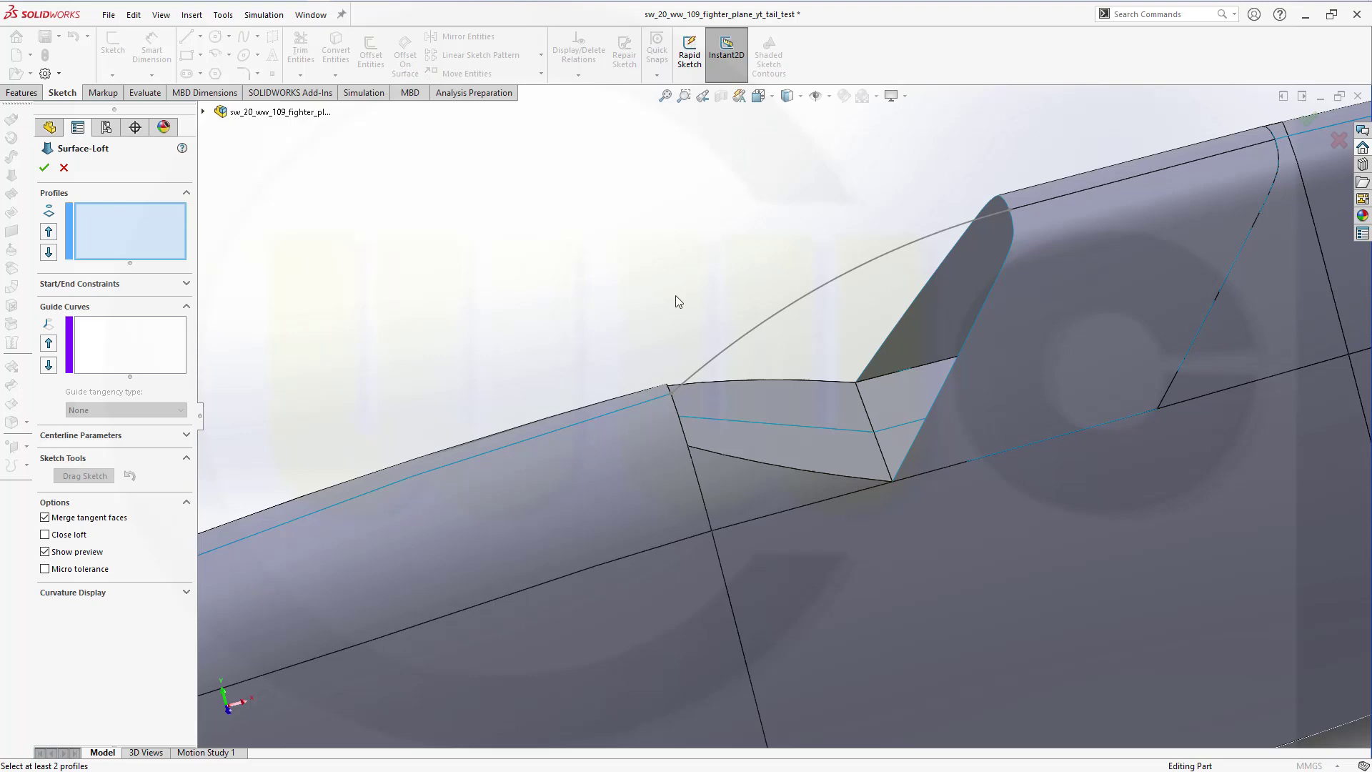
left_click(728, 463)
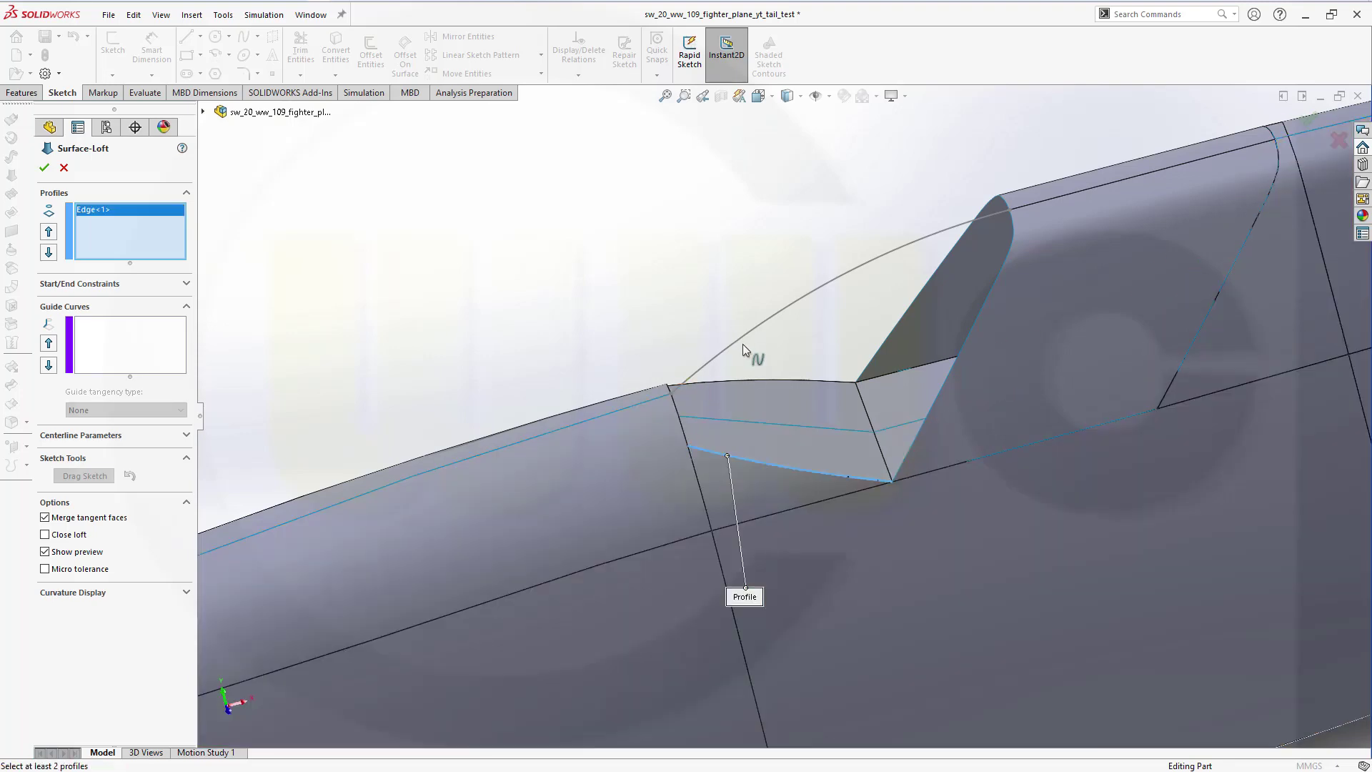
left_click(741, 340)
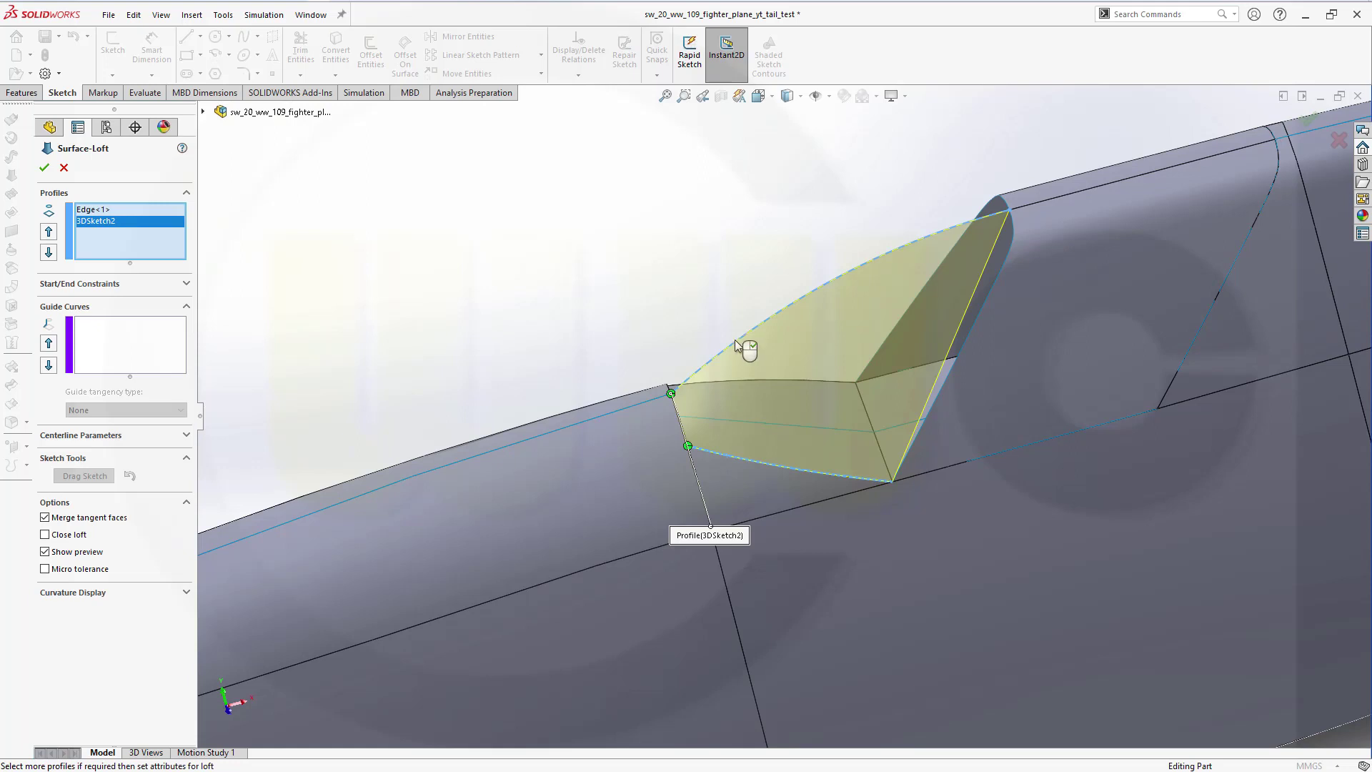
Step: Delete the mistaken Surface Body<1> and add the front fuselage edge as the last profile
left_click(730, 380)
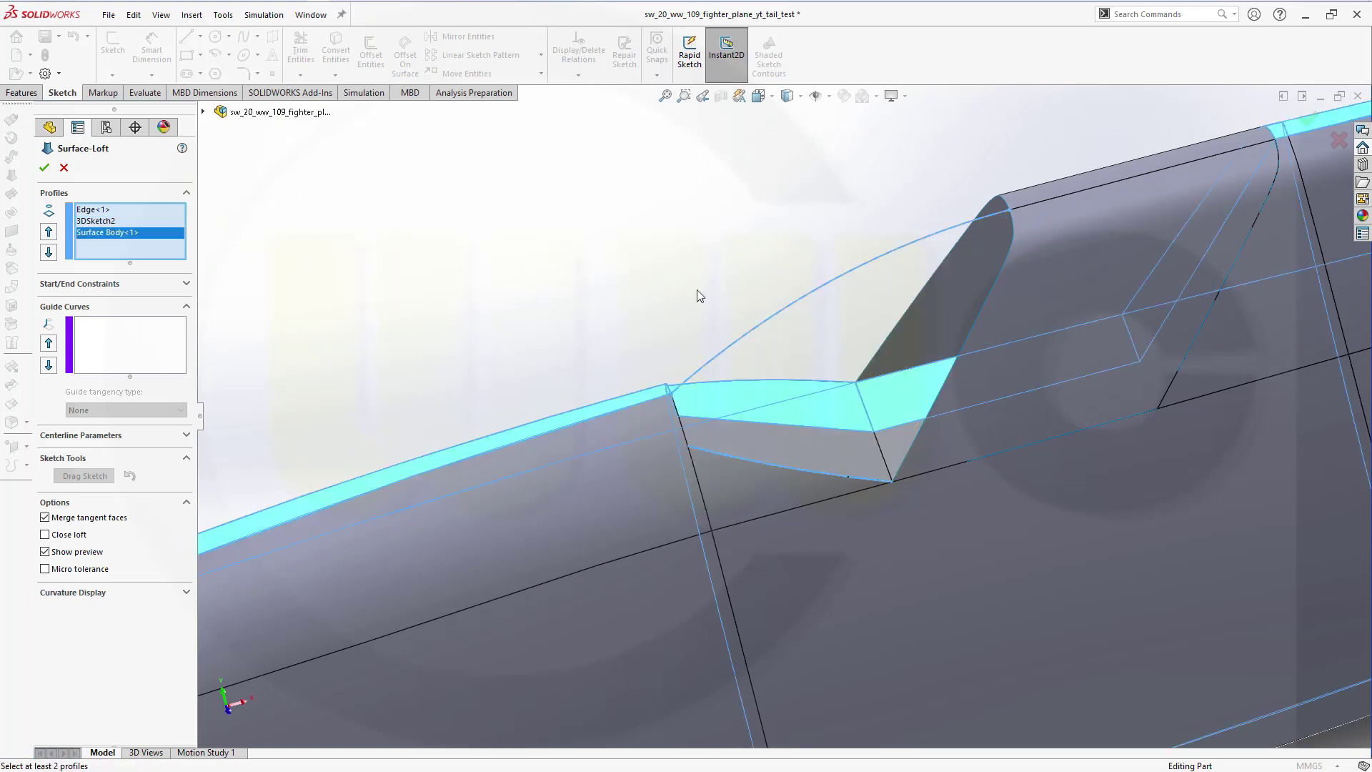
right_click(141, 236)
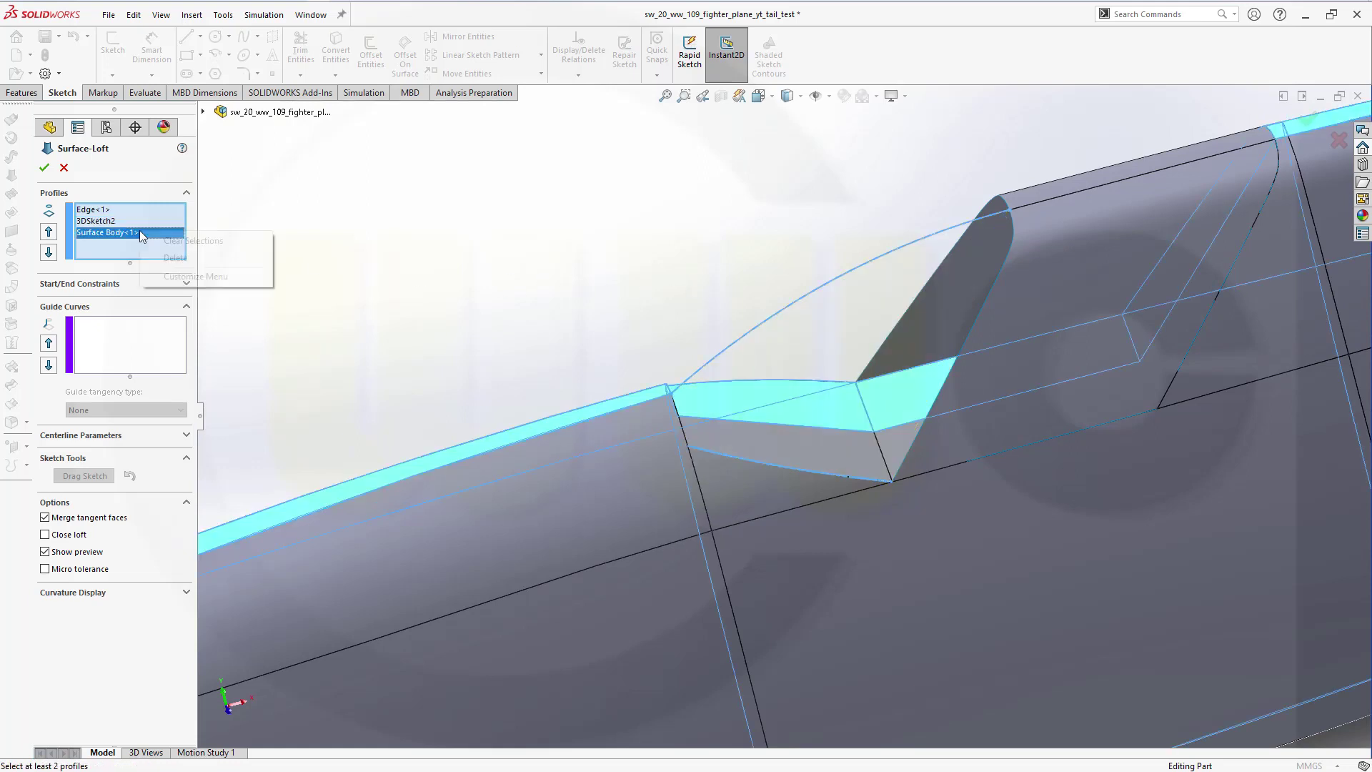
left_click(173, 259)
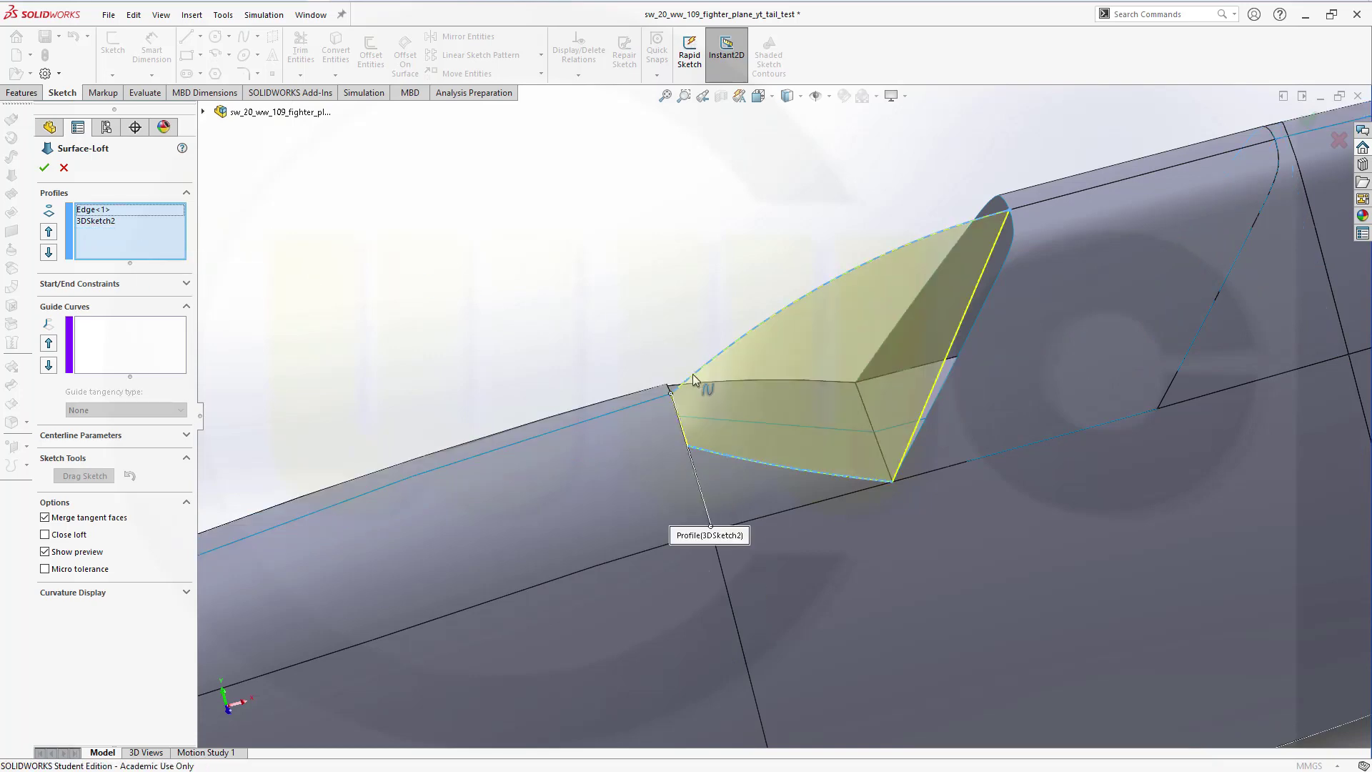
middle_click_drag(722, 392, 792, 464)
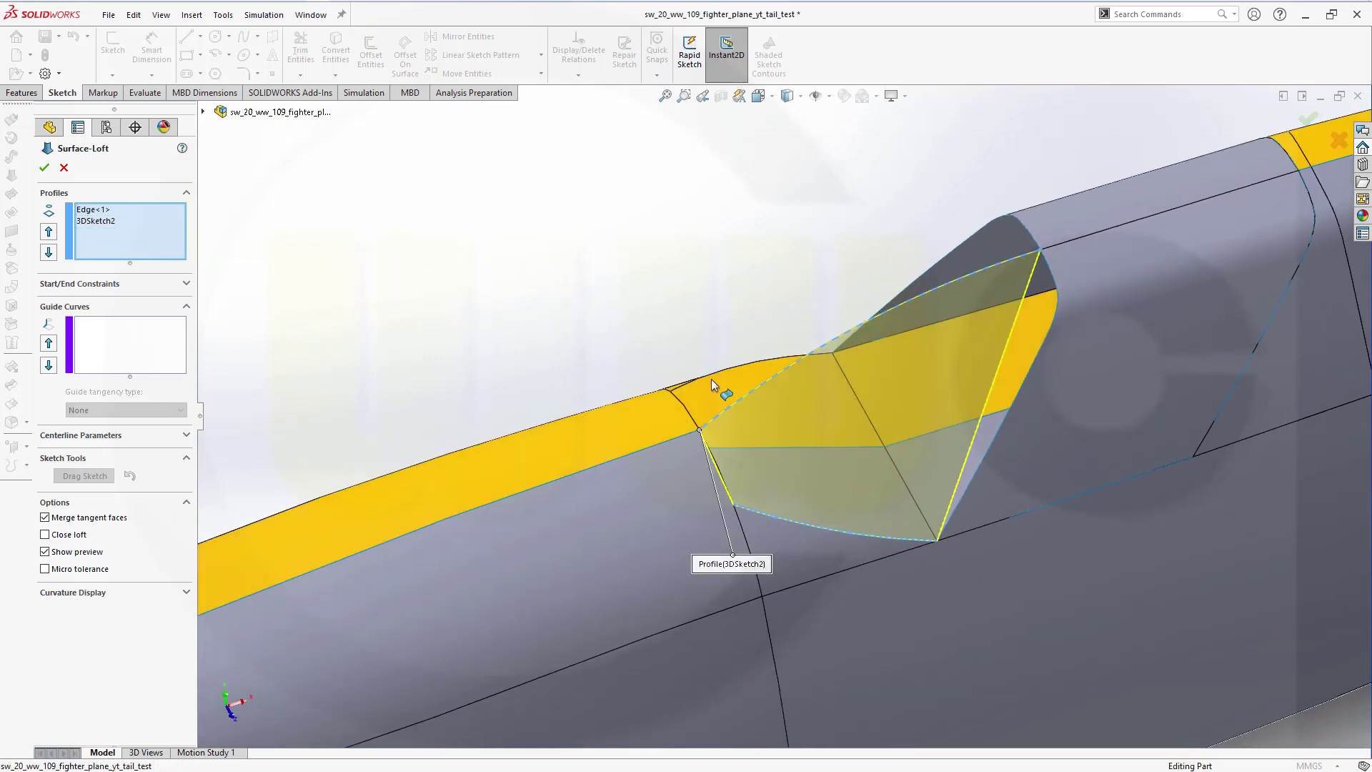
left_click(723, 384)
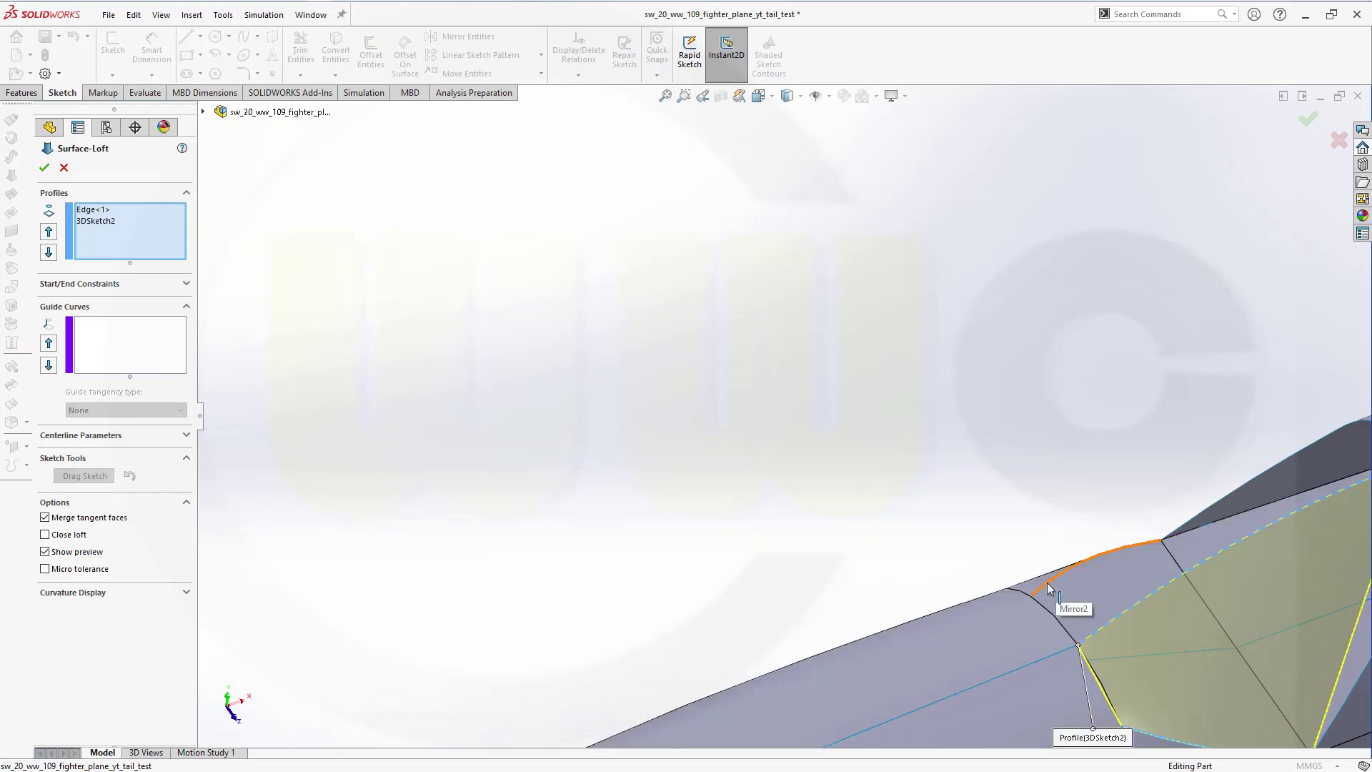
left_click(1052, 588)
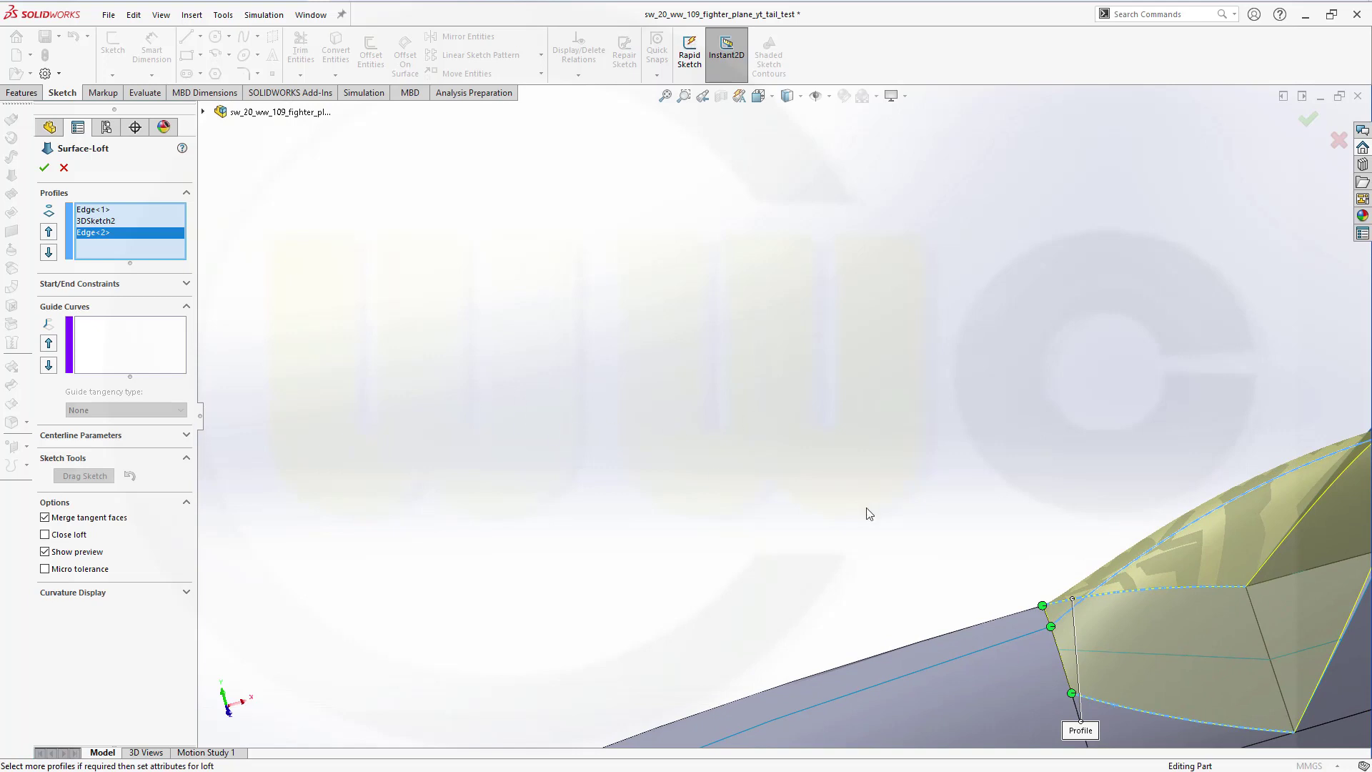
scroll(868, 513, "up", 2)
scroll(847, 502, "up", 2)
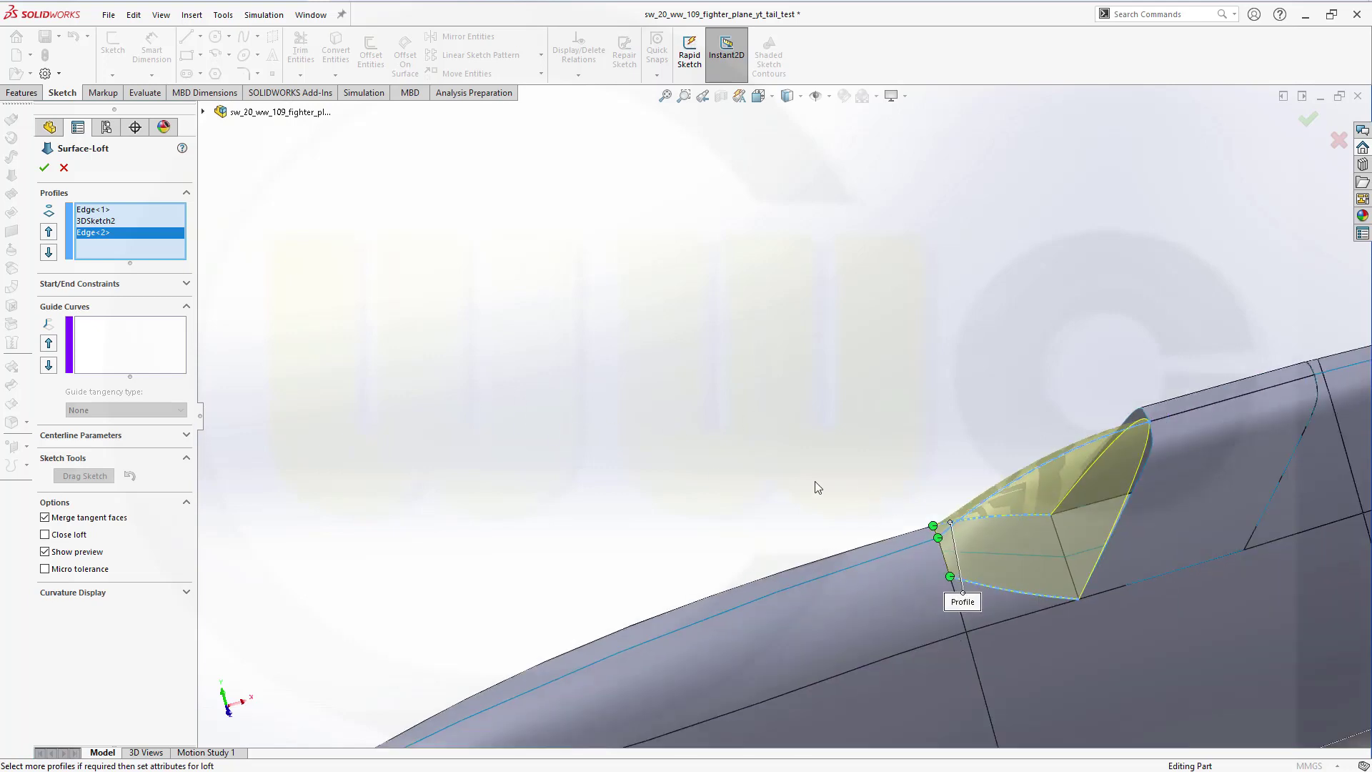
Step: Set the canopy's rear side and top edges as guide curve Open Group<1>
left_click(140, 359)
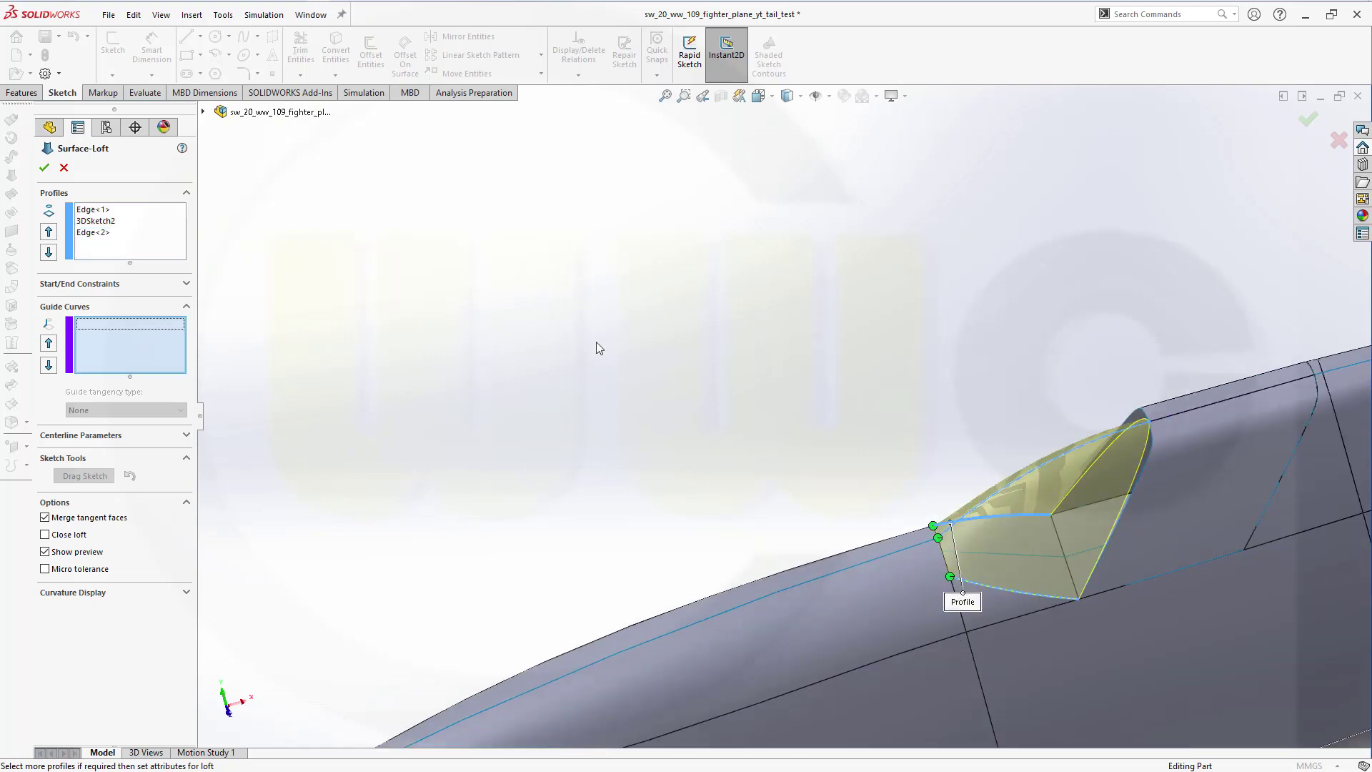
right_click(827, 341)
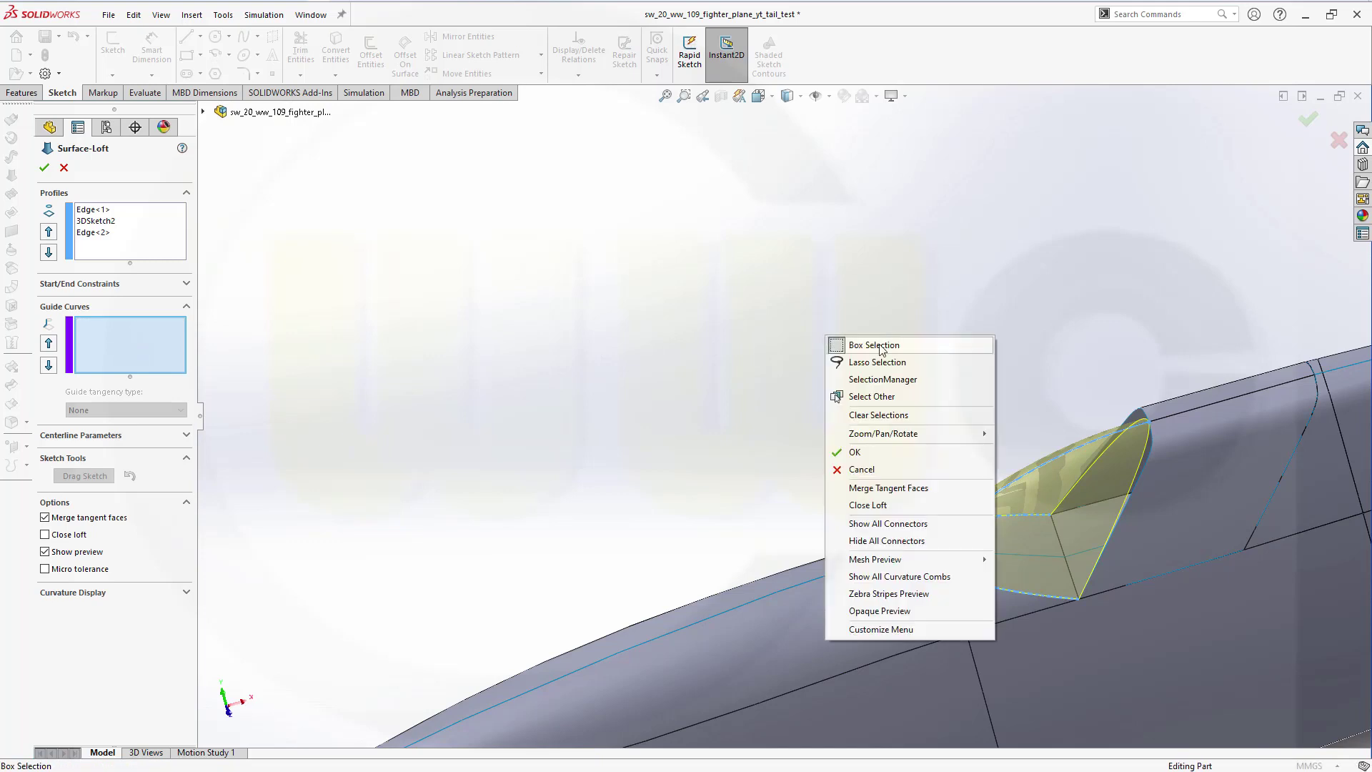
left_click(880, 380)
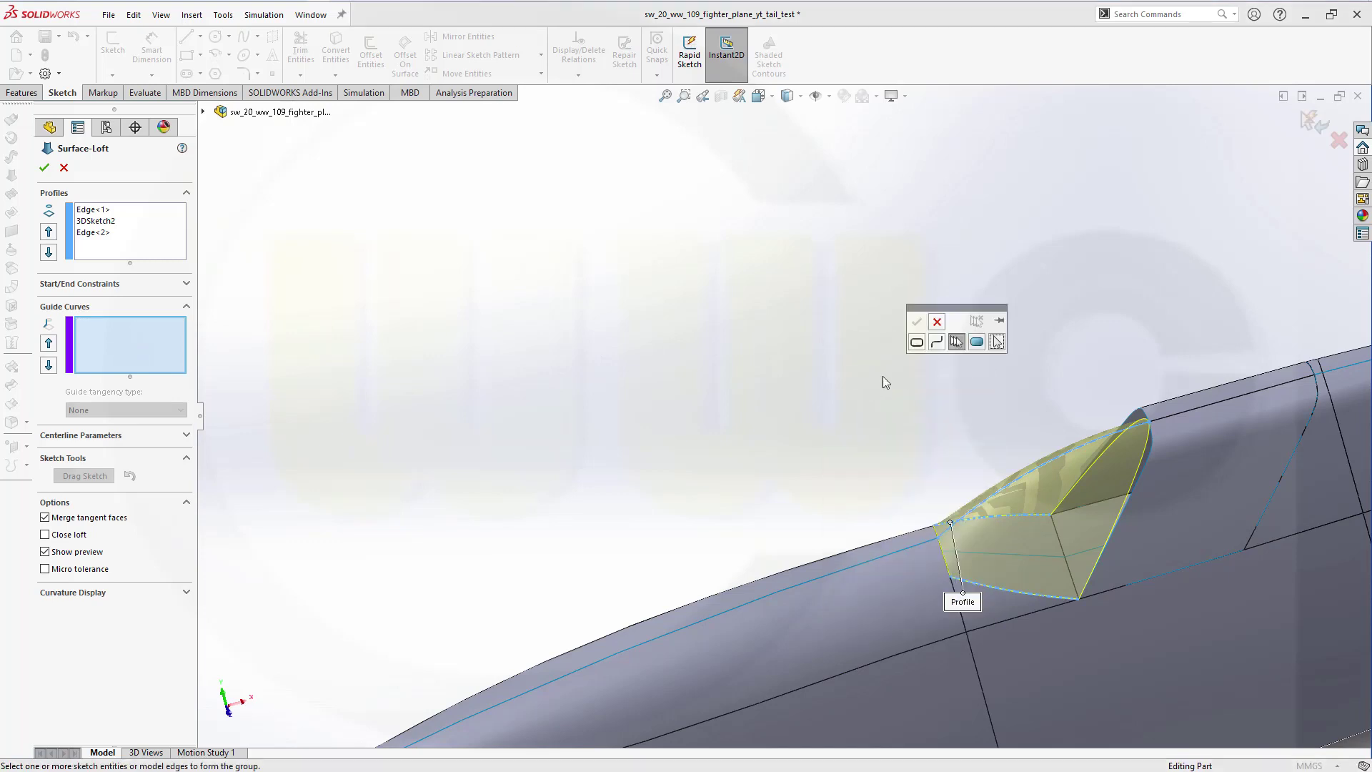
scroll(1202, 565, "down", 1)
scroll(1169, 554, "down", 1)
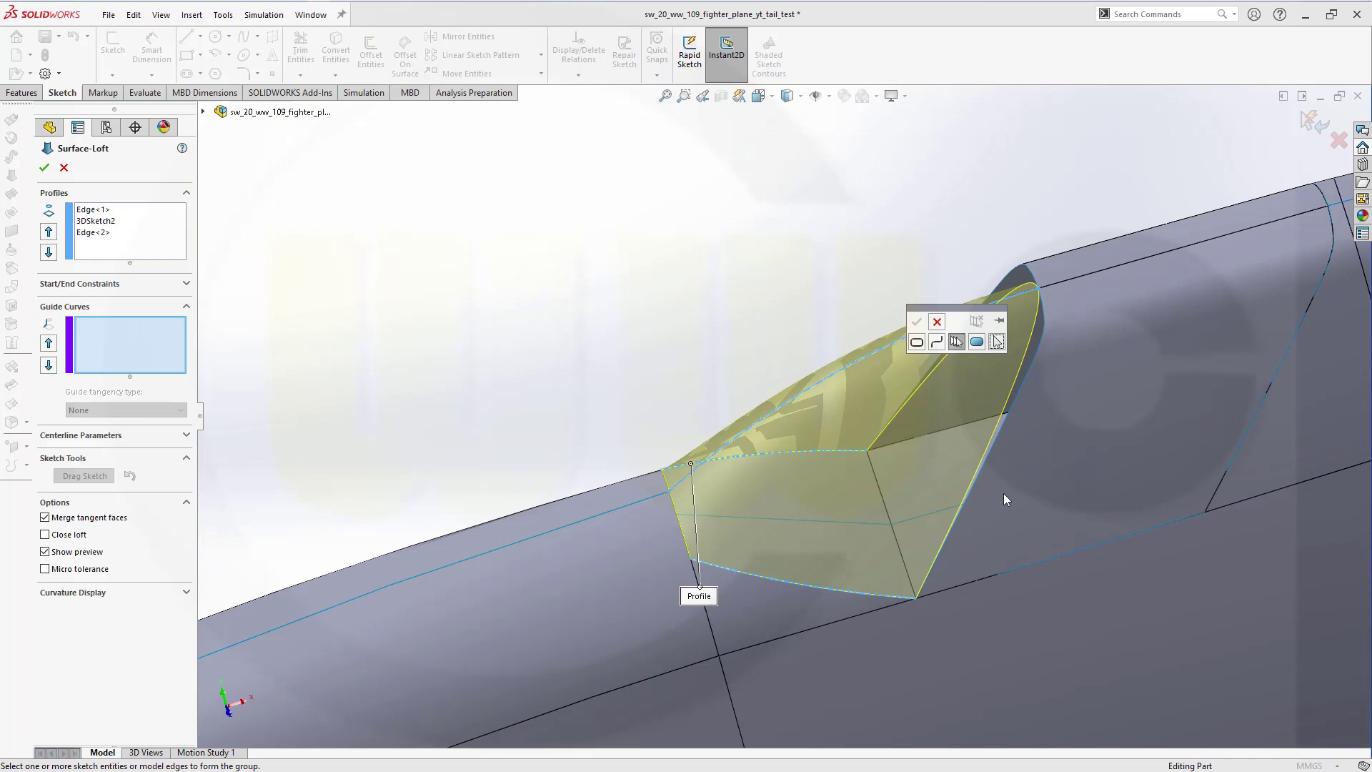
left_click(989, 456)
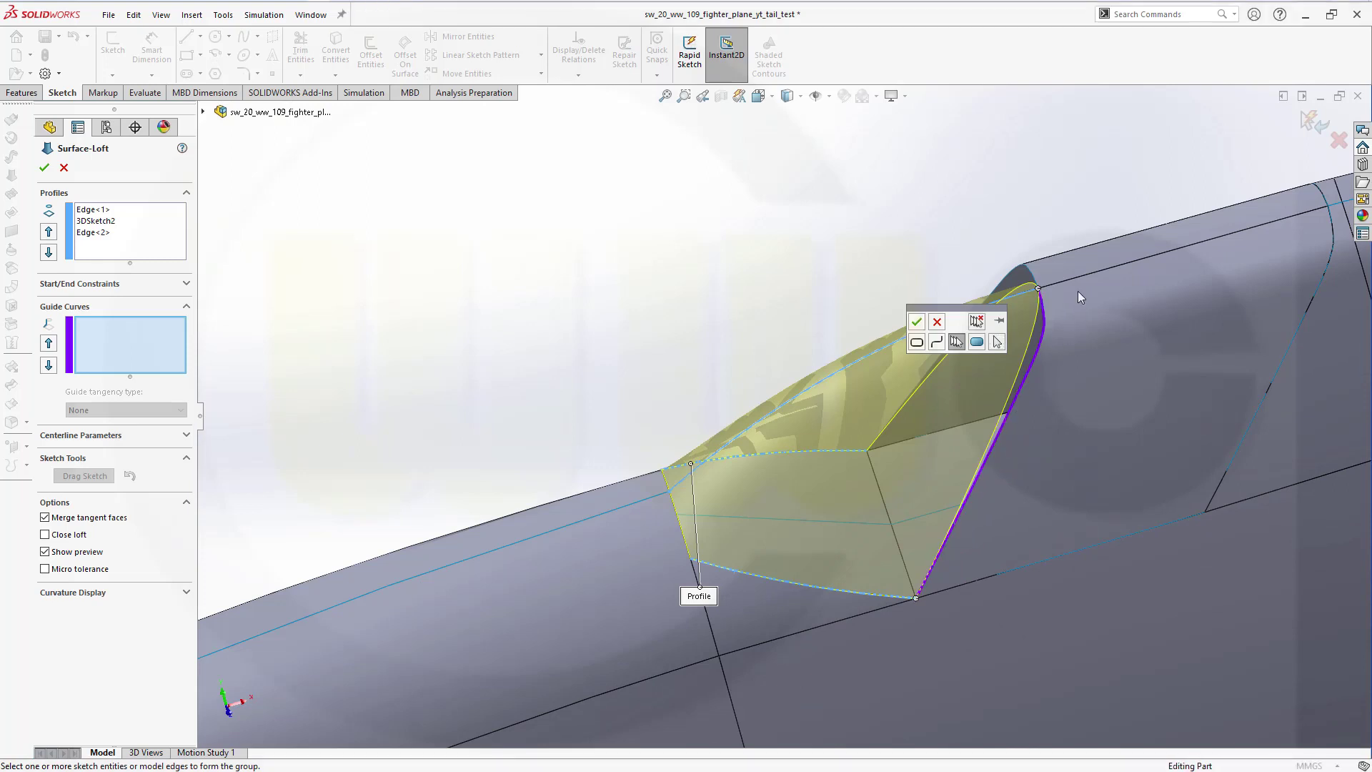
left_click(1027, 273)
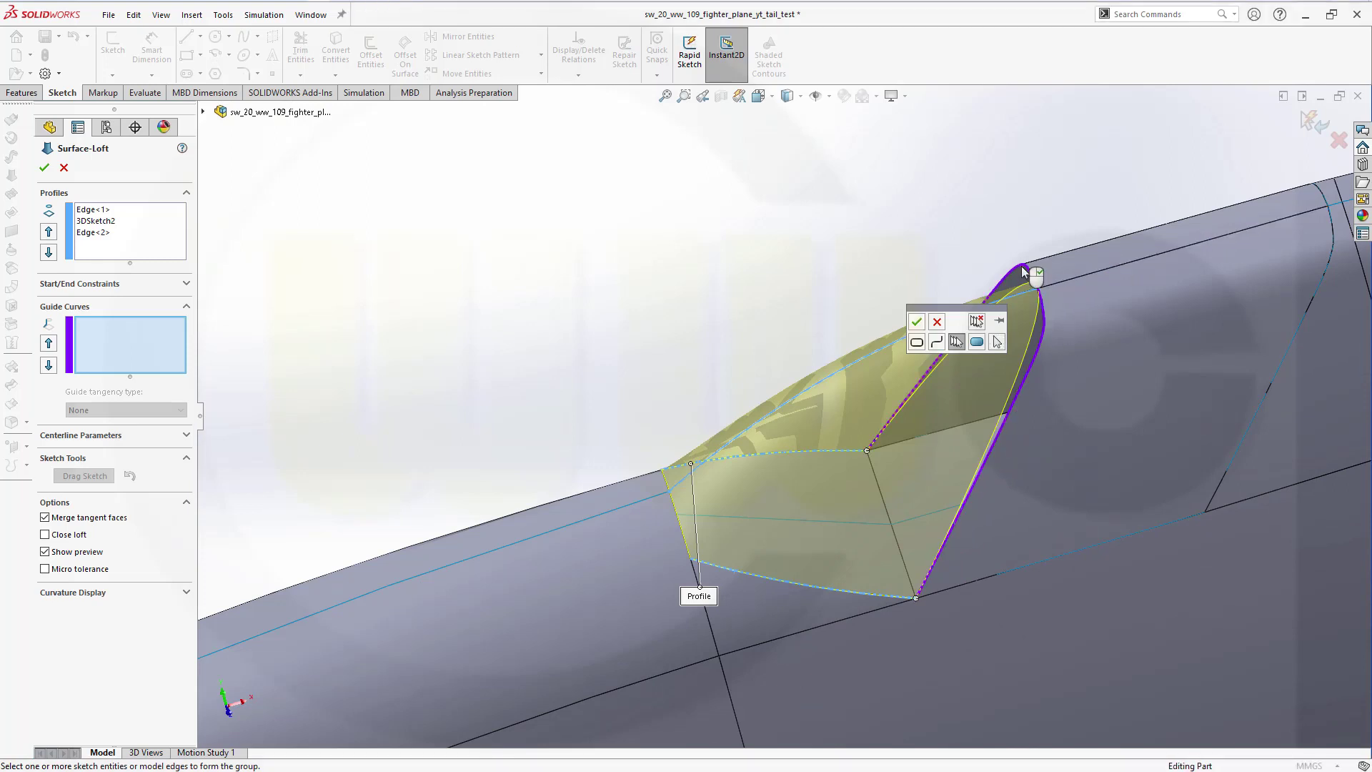
left_click(916, 322)
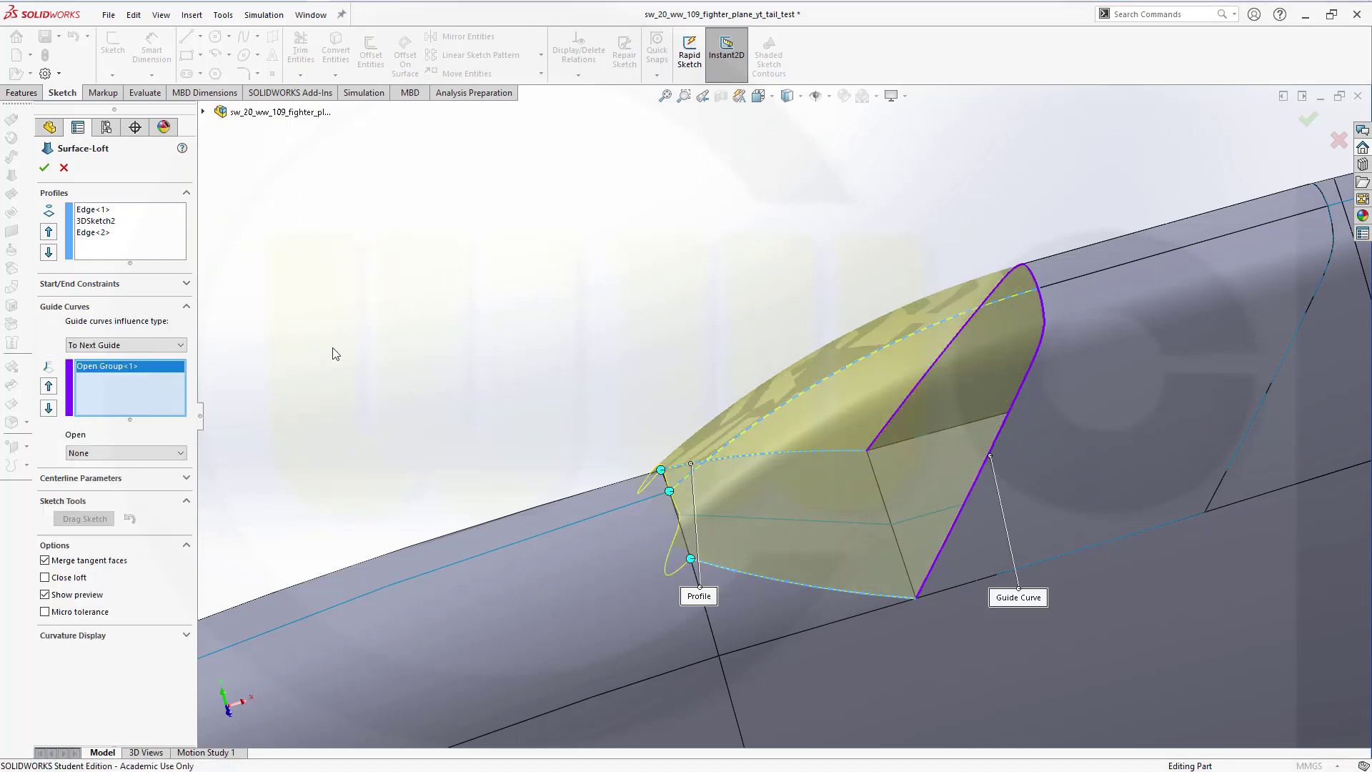
Step: Build Open Group<2> from the canopy's front edge segments and inspect the loft preview
right_click(483, 379)
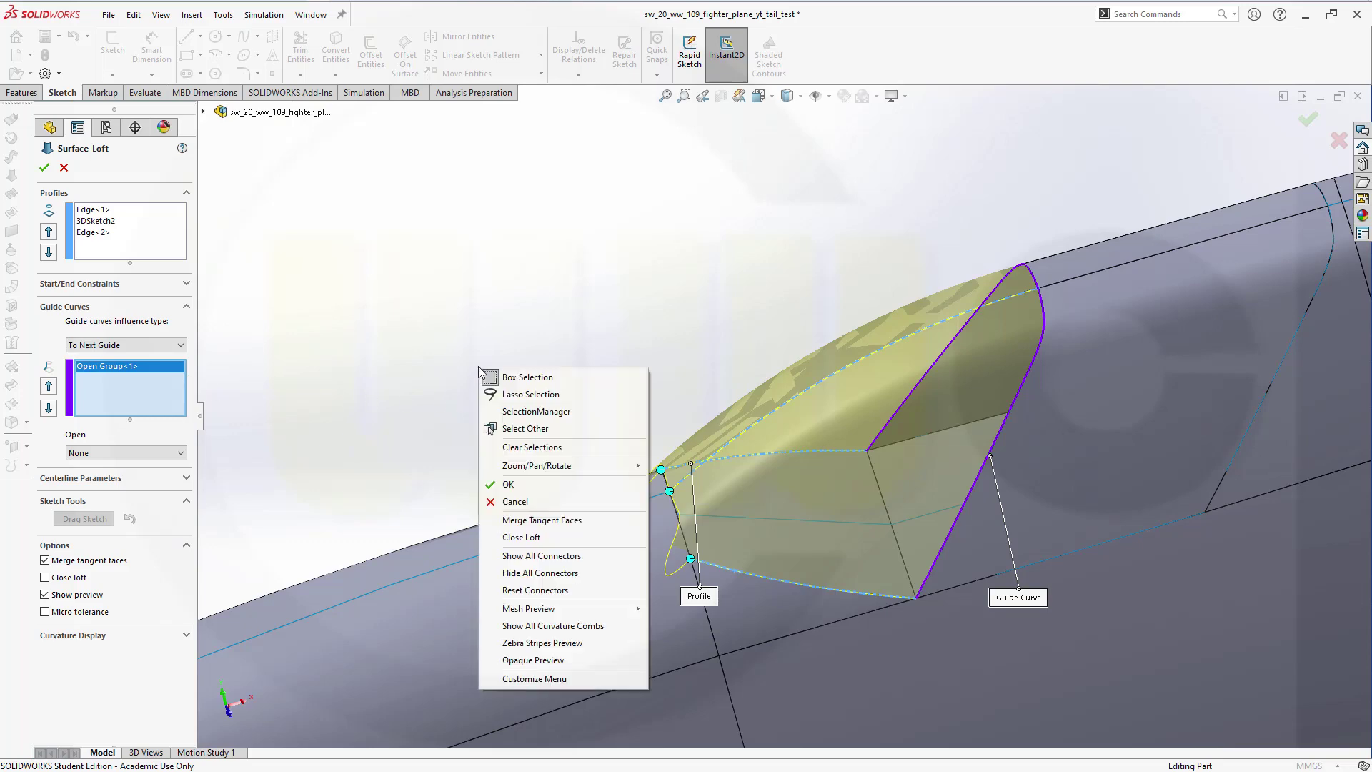
left_click(545, 412)
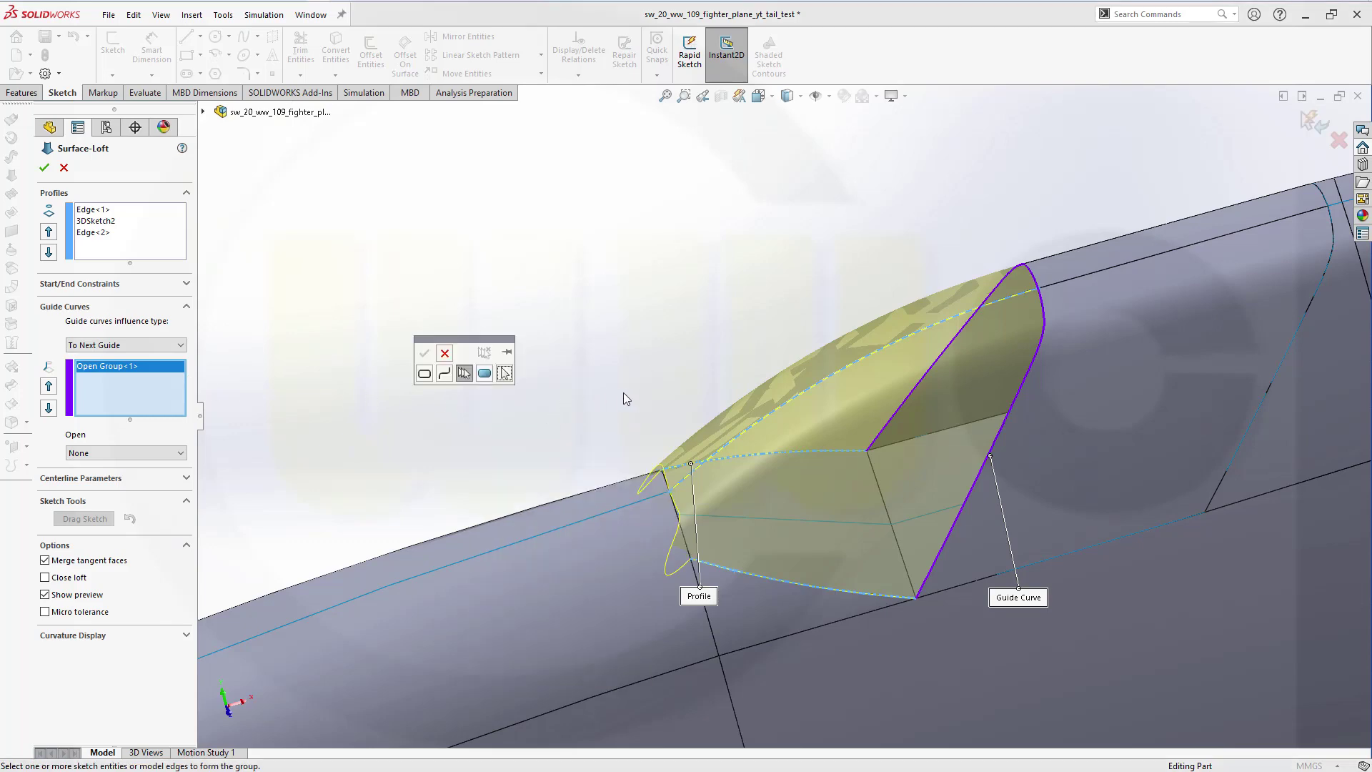
middle_click_drag(624, 398, 663, 558)
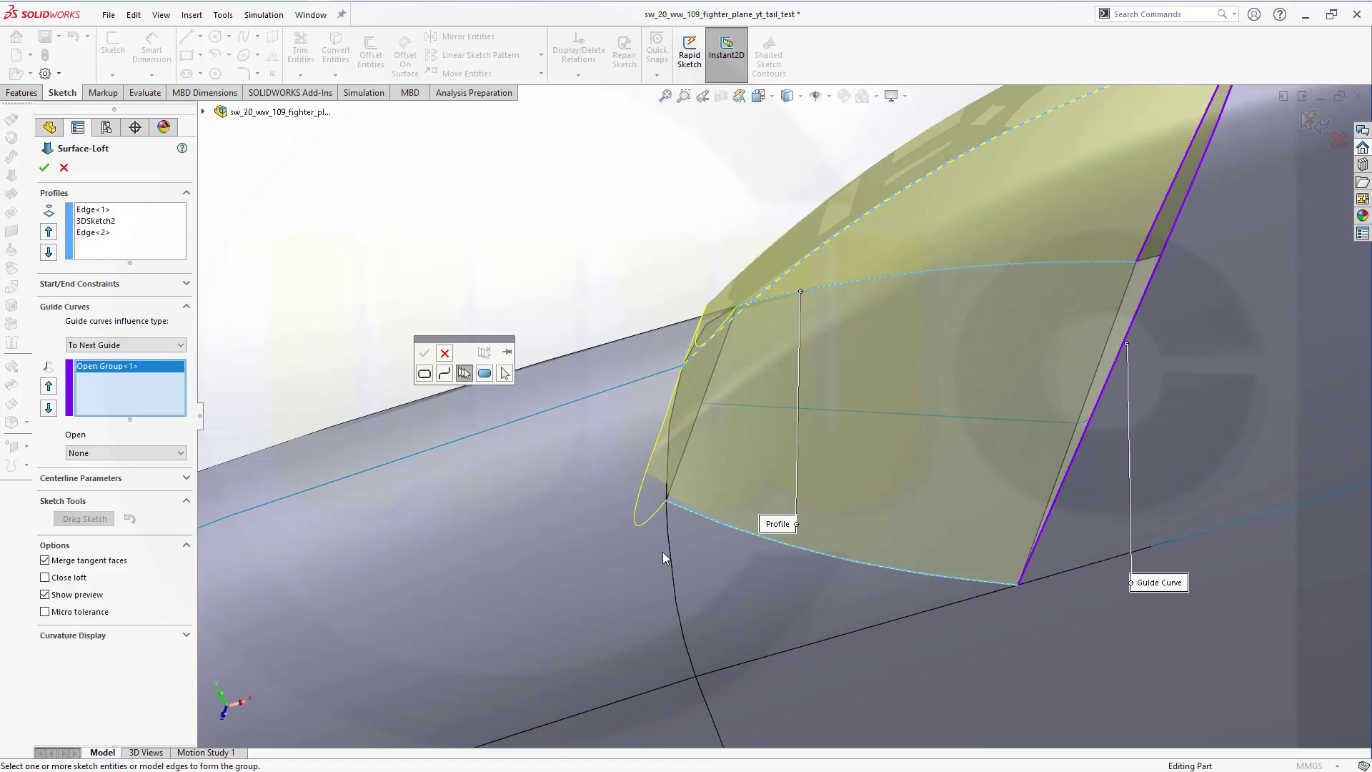
left_click(672, 463)
mouse_move(644, 300)
middle_mouse_down()
mouse_move(641, 325)
mouse_move(666, 340)
middle_mouse_up()
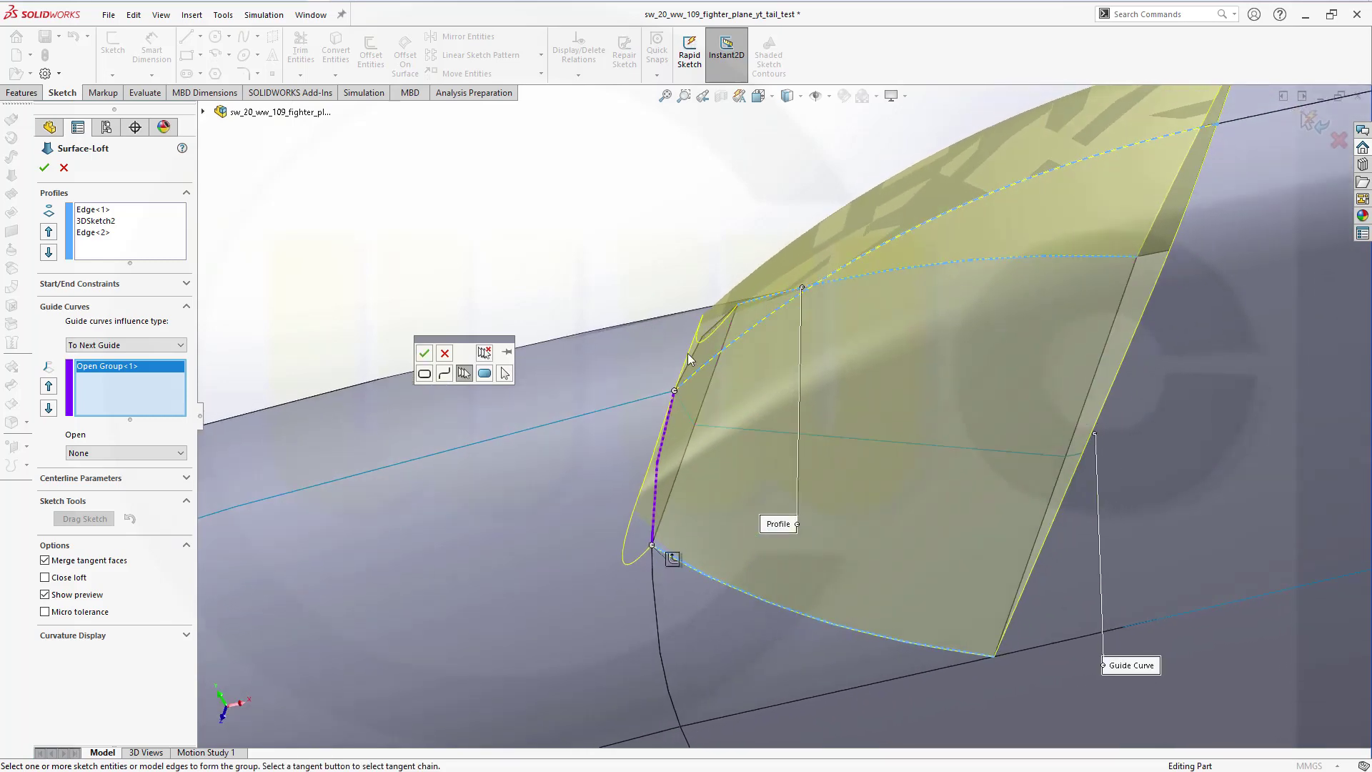
left_click(693, 365)
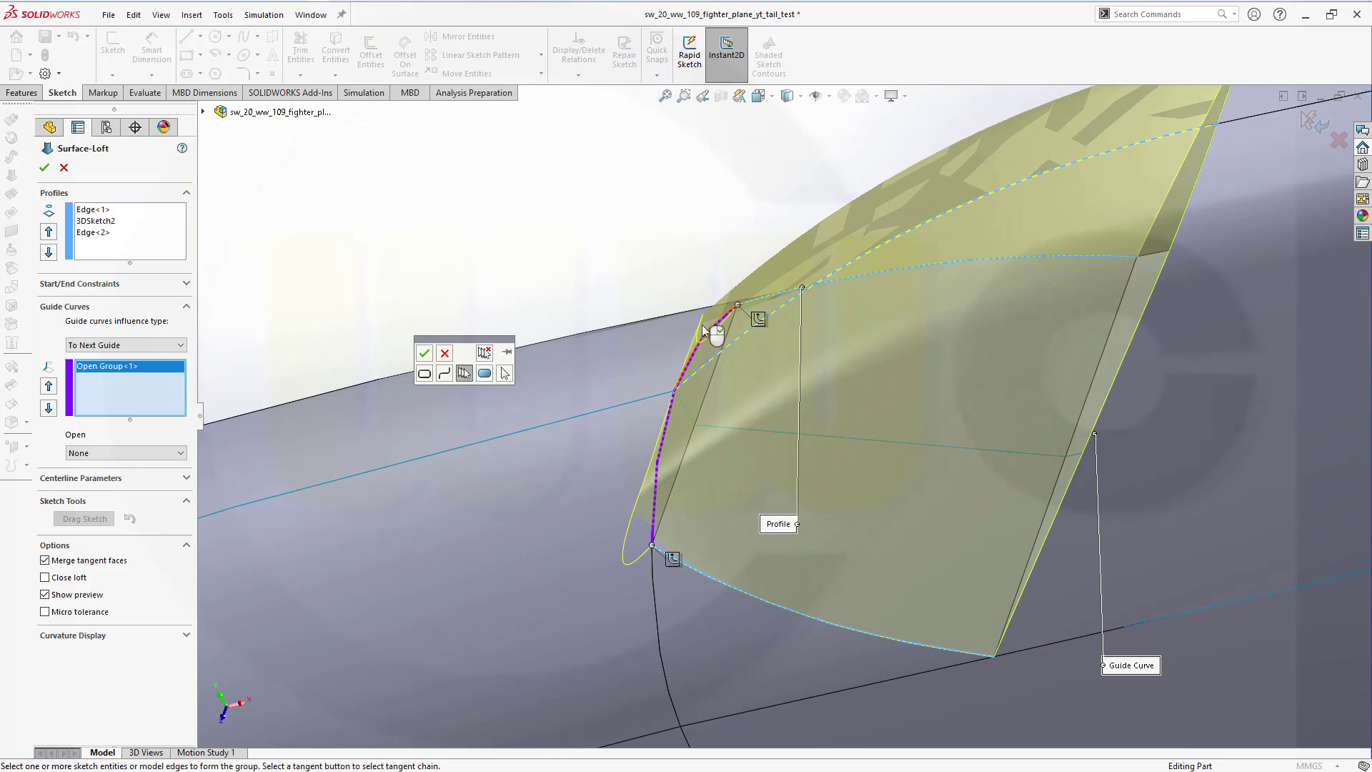
left_click(427, 355)
middle_click_drag(601, 288, 690, 217)
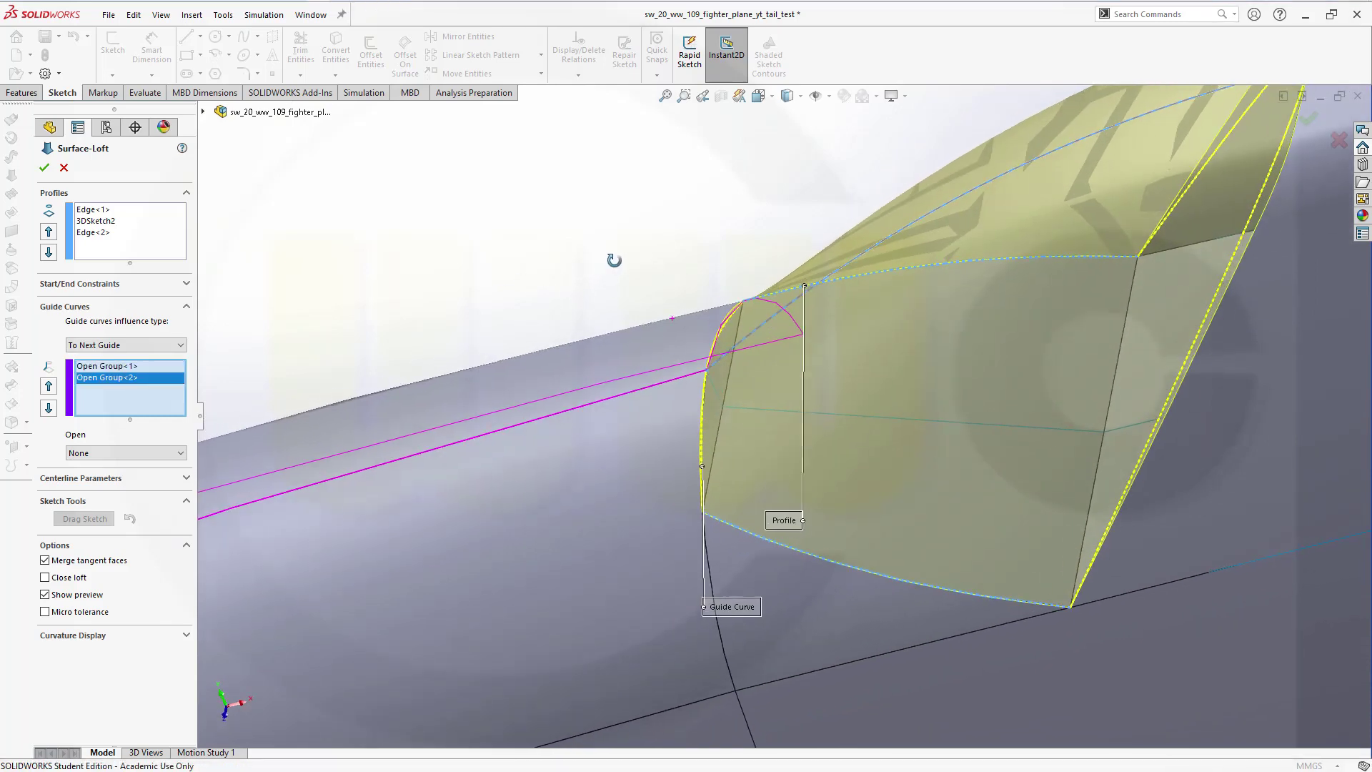
scroll(689, 218, "up", 3)
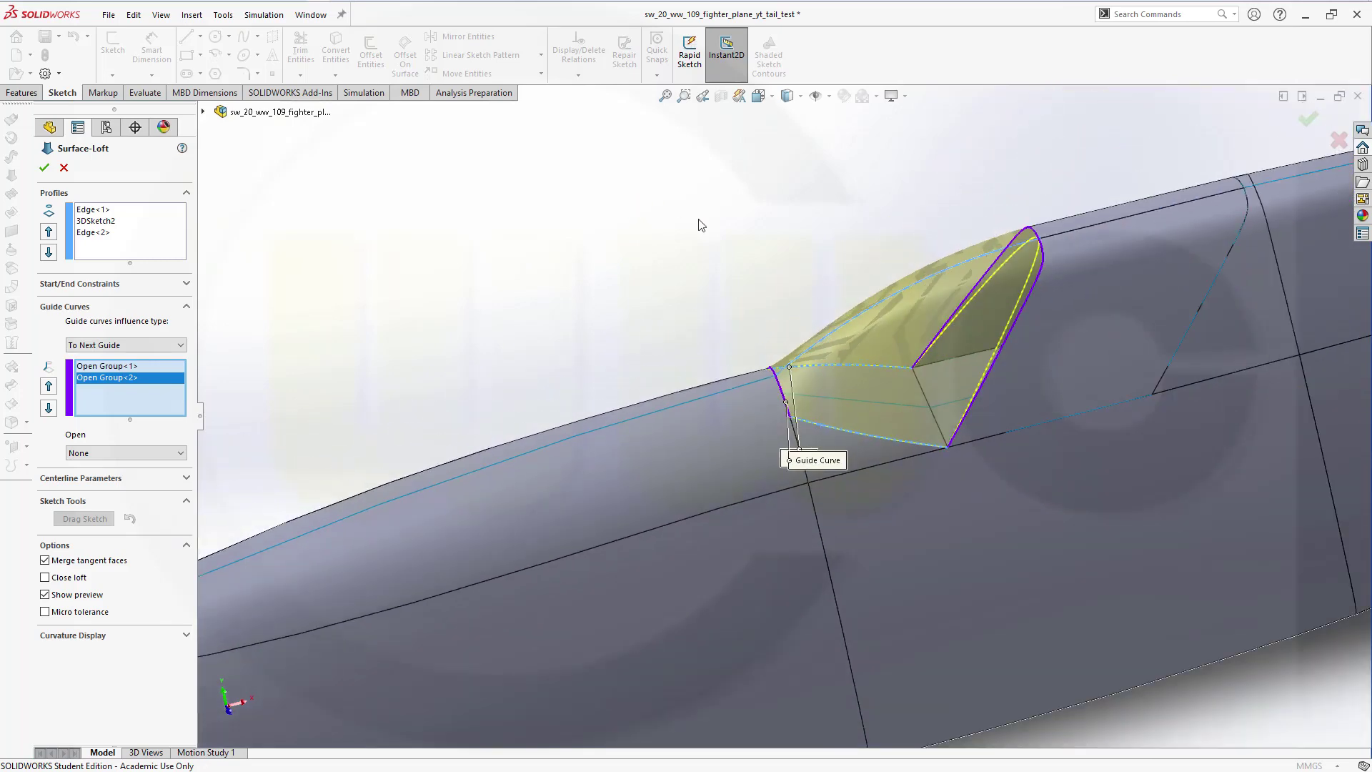
middle_click_drag(712, 230, 729, 246)
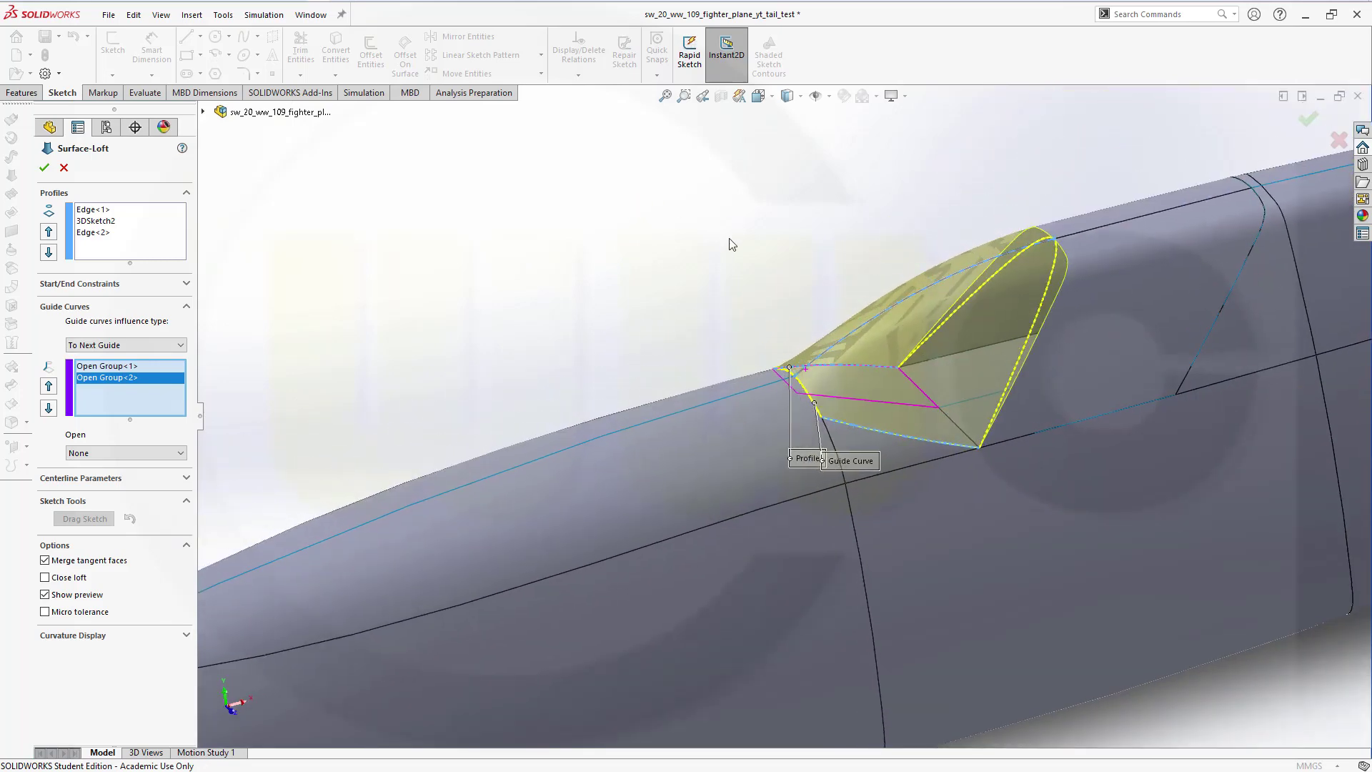
Step: Accept the three-profile, two-guide canopy loft as Surface-Loft31
left_click(45, 167)
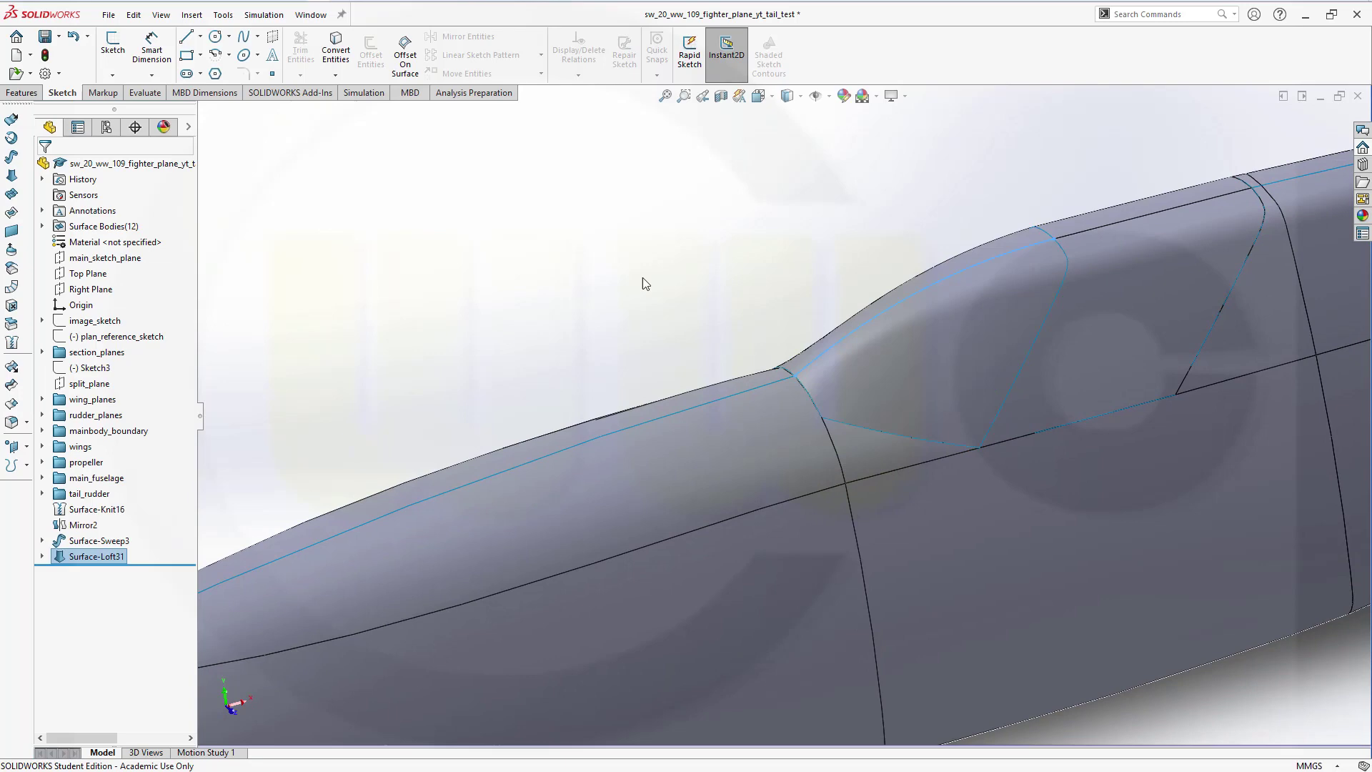
scroll(643, 281, "up", 3)
scroll(1210, 250, "down", 3)
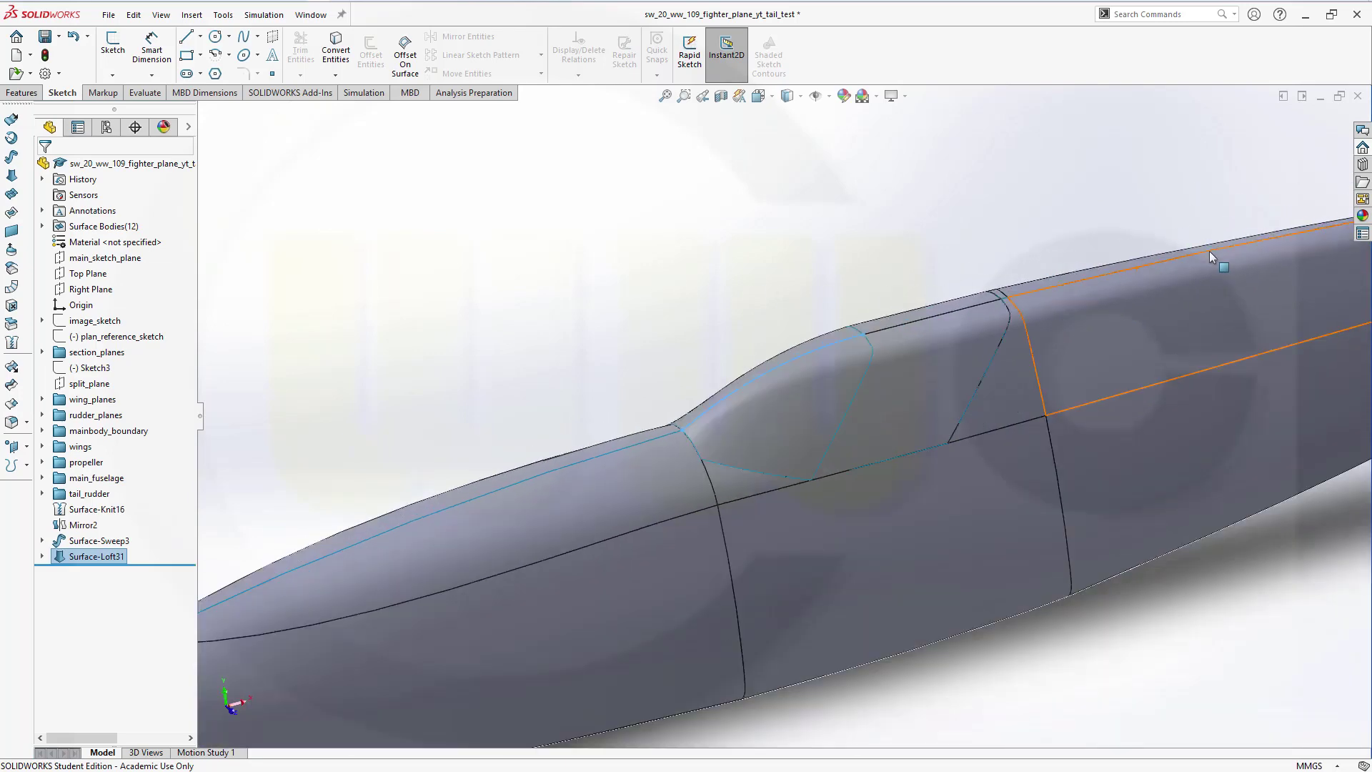
scroll(1190, 253, "up", 3)
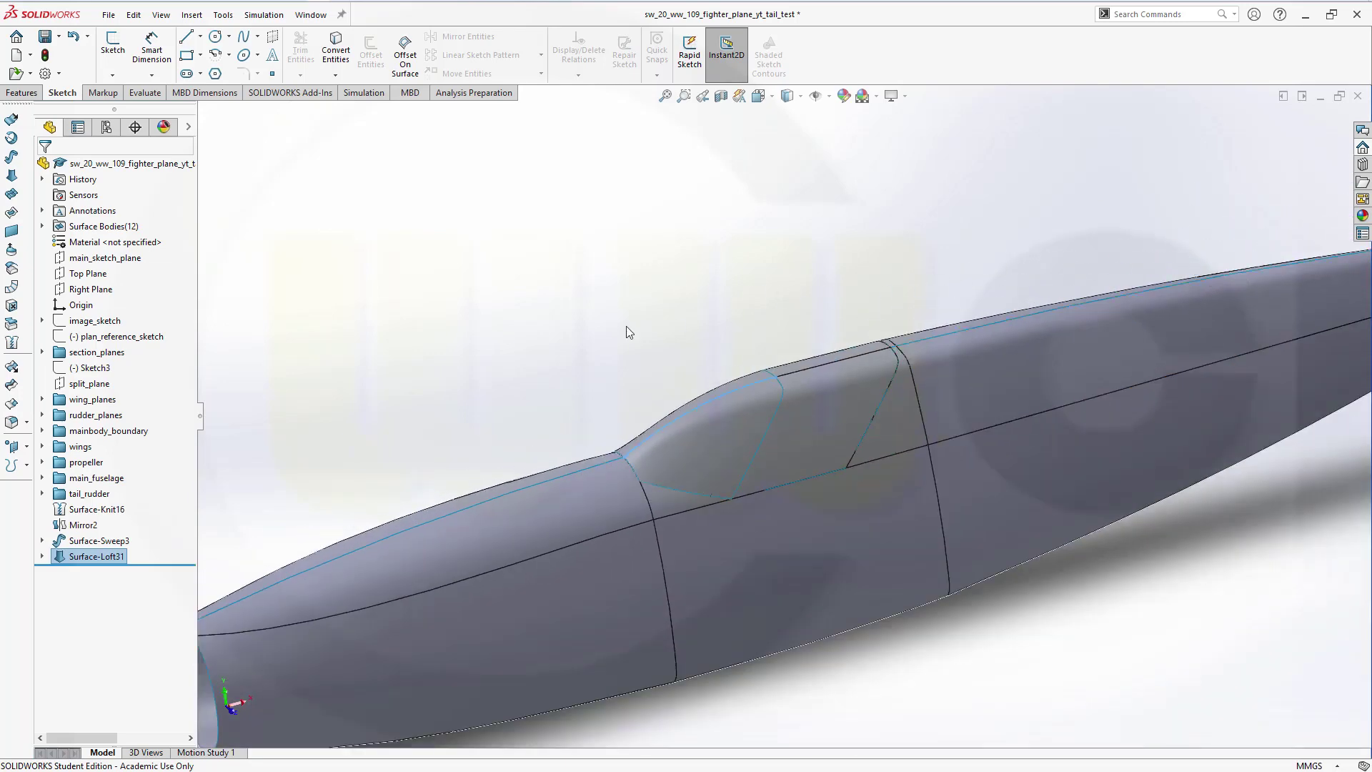